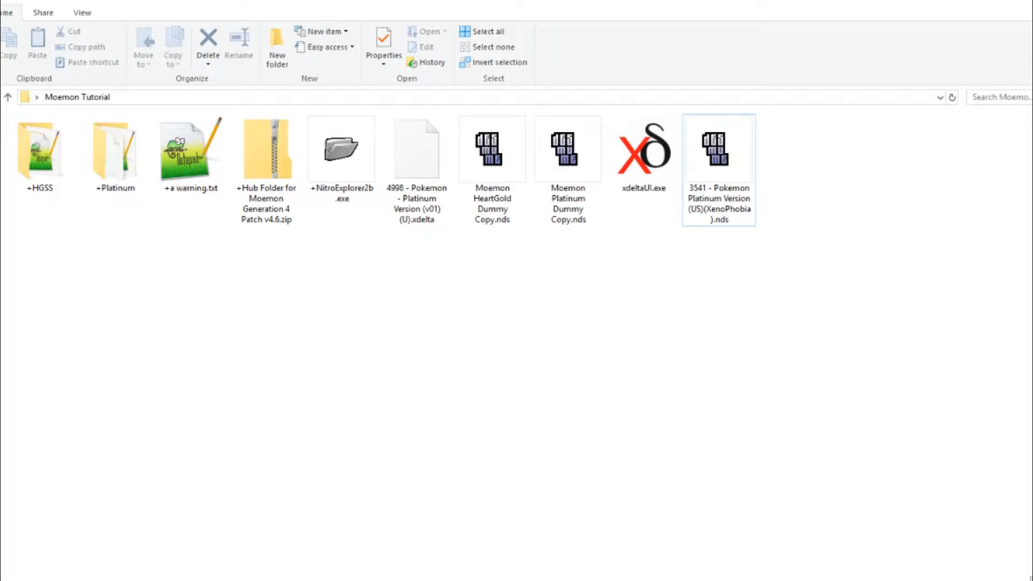
- Launch xdeltaUI.exe and load 4998 - Pokemon - Platinum Version (v01) (U).xdelta as the patch
click(417, 170)
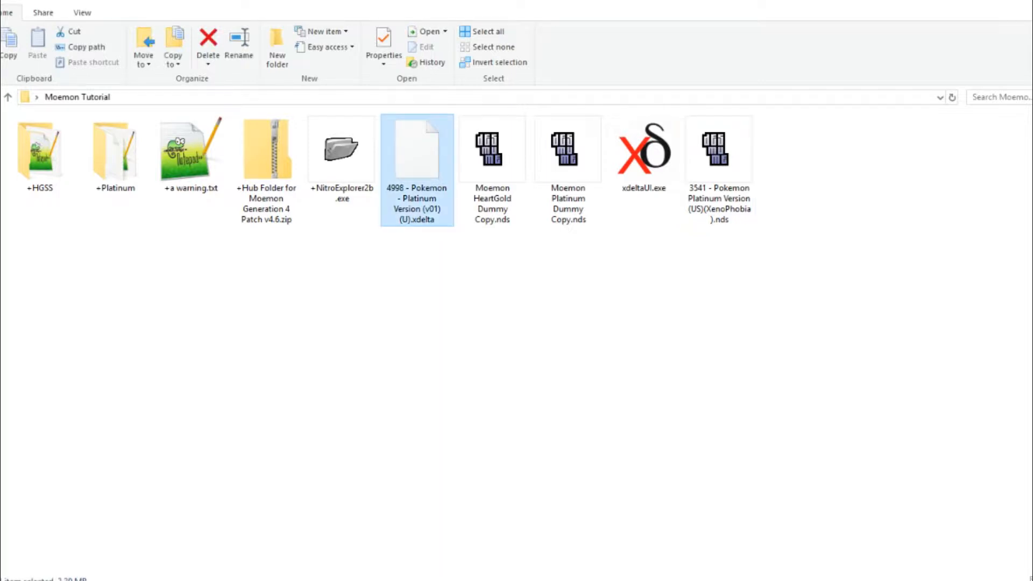
click(560, 280)
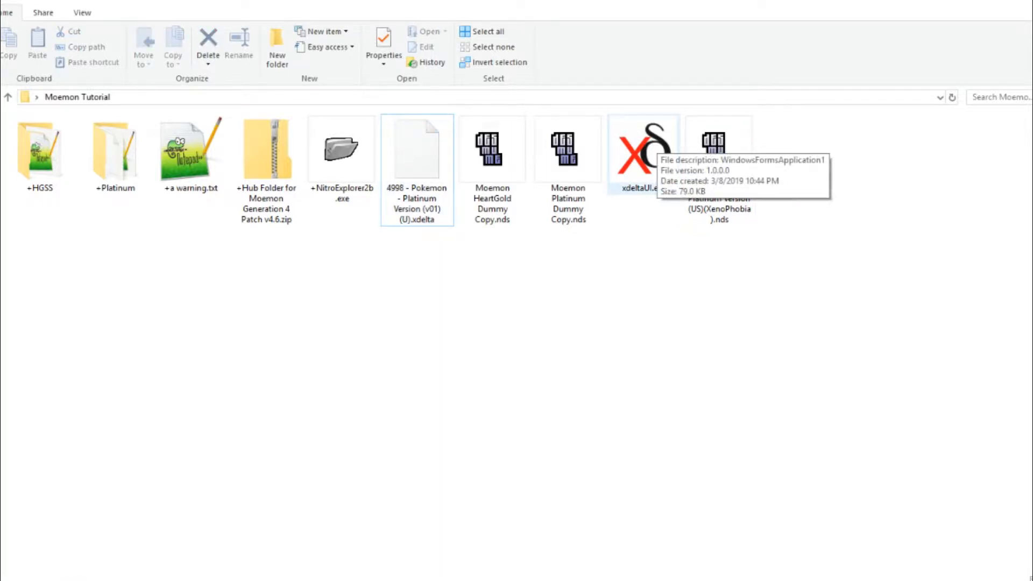
double_click(657, 161)
drag(659, 165, 529, 185)
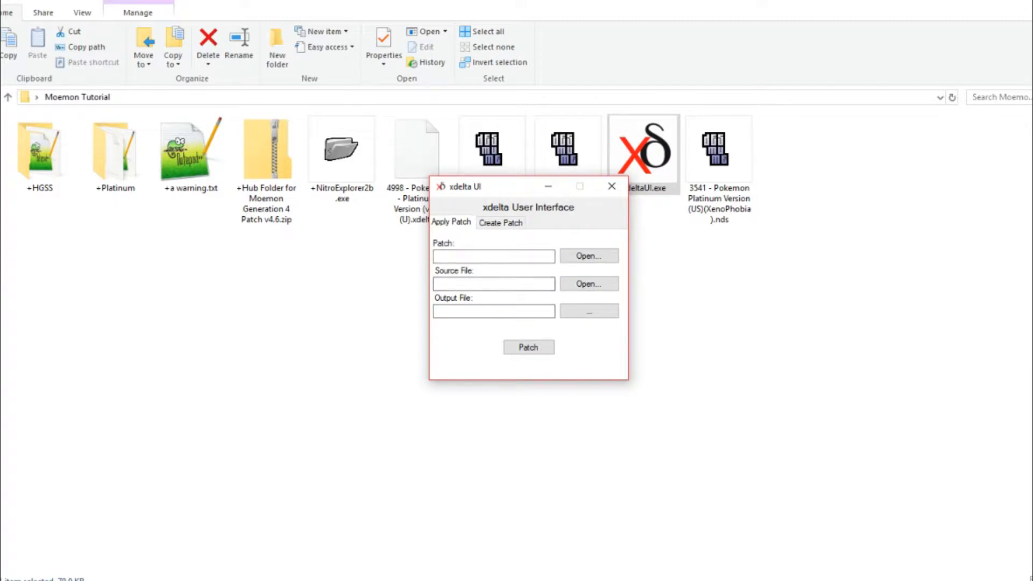
click(589, 256)
click(700, 324)
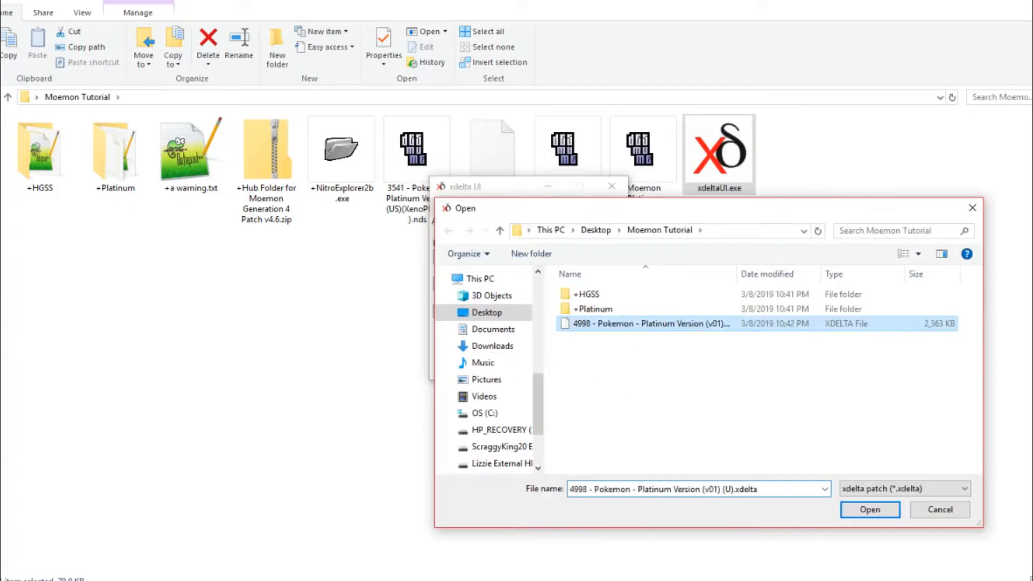
click(874, 506)
- Set 3541 - Pokemon Platinum Version (US)(XenoPhobia).nds as the source file, try to apply the patch, and close xdelta UI
click(589, 284)
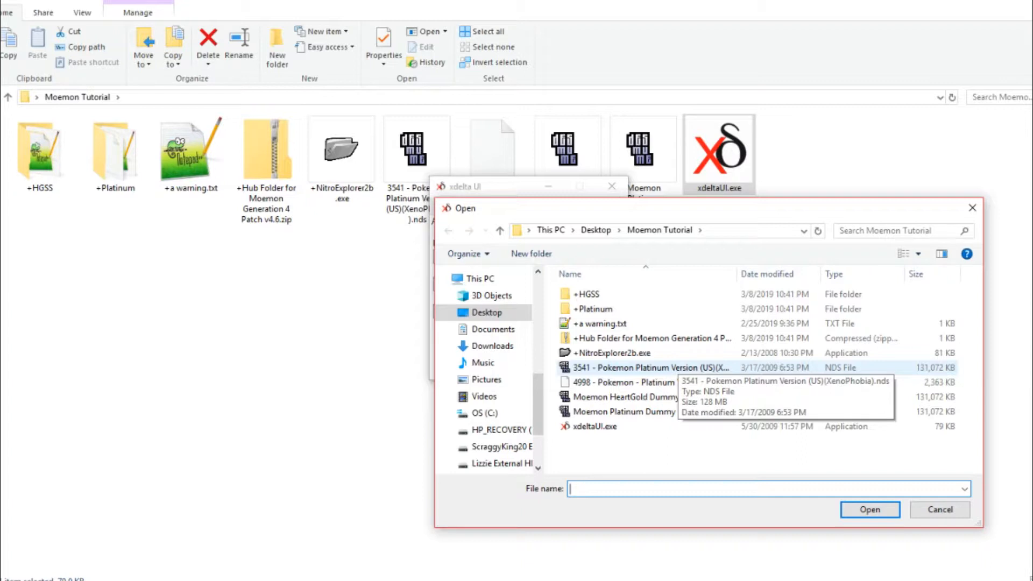
double_click(677, 369)
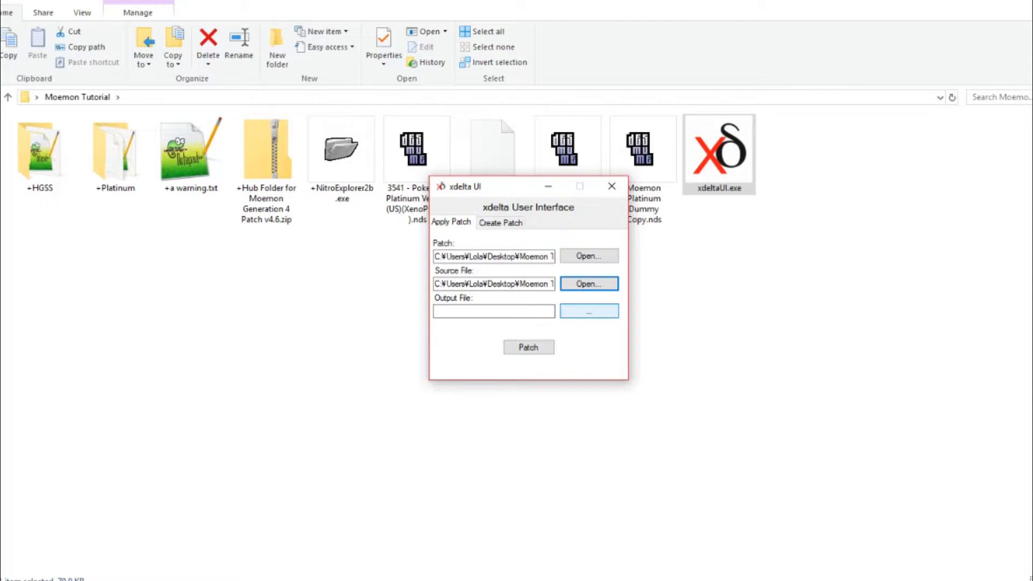
click(589, 311)
click(529, 347)
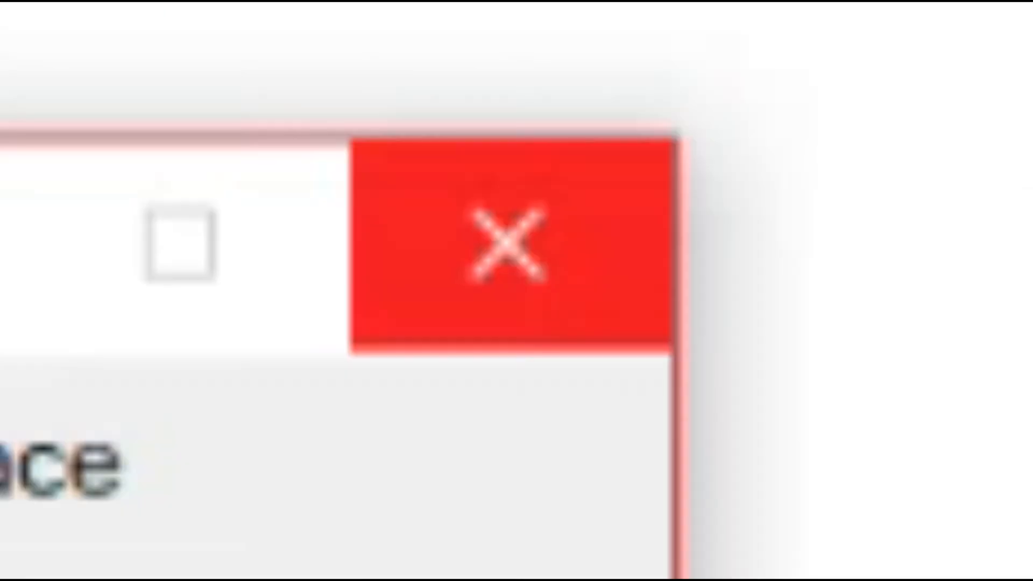
click(682, 270)
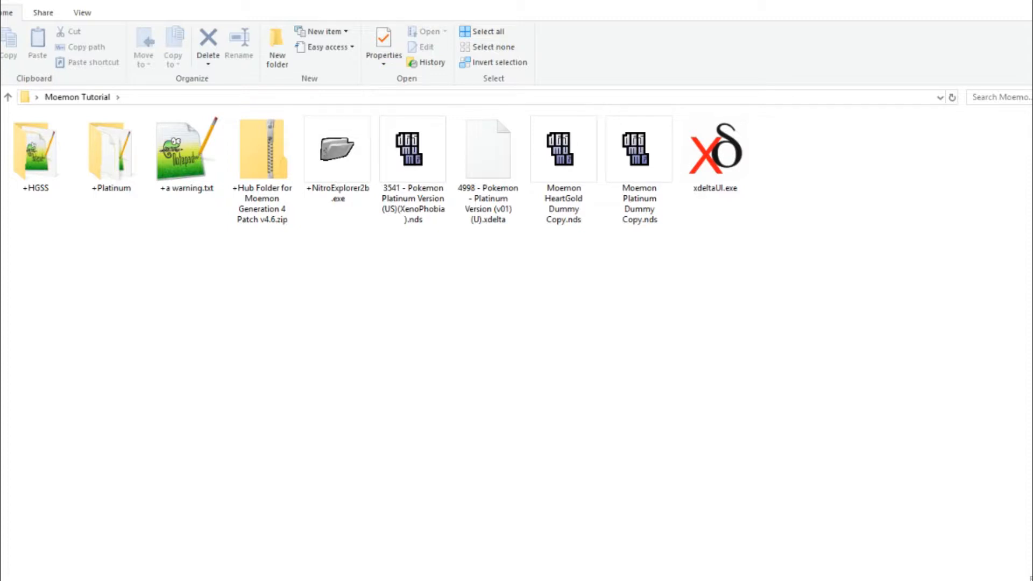
- Look through the contents of the +Platinum and +HGSS folders in Moemon Tutorial
double_click(110, 154)
key(alt+Left)
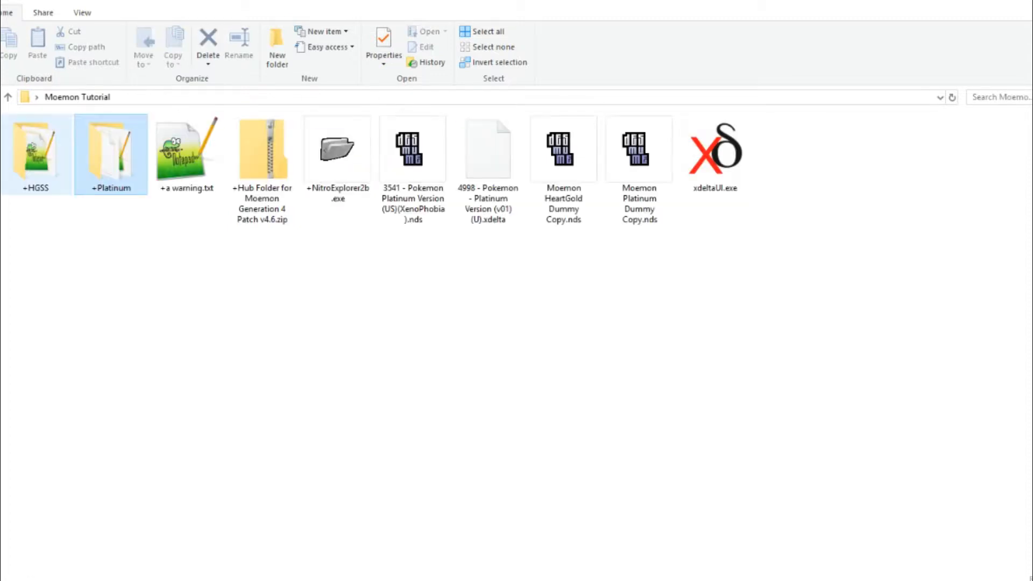
double_click(36, 154)
key(alt+Left)
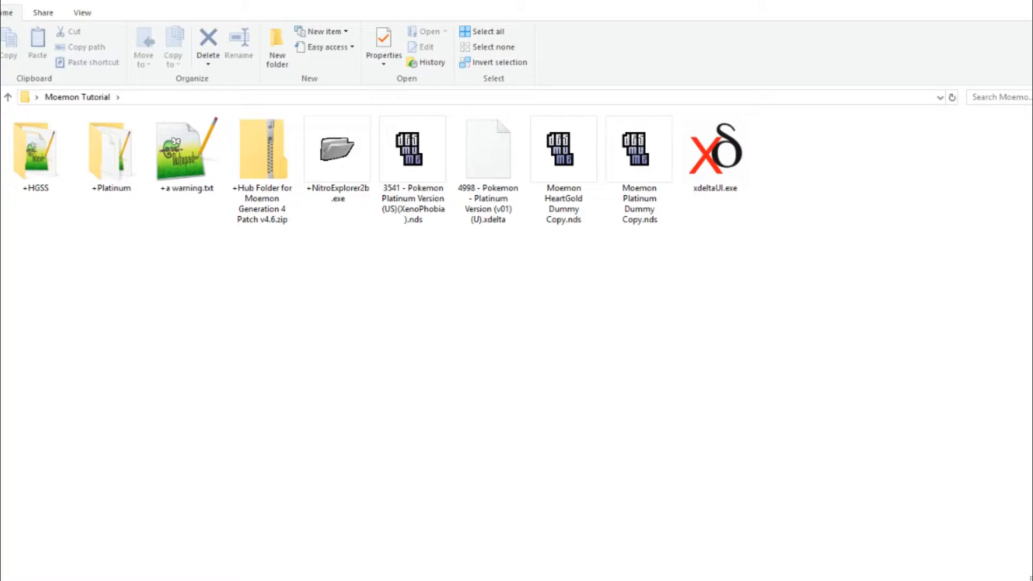
double_click(111, 153)
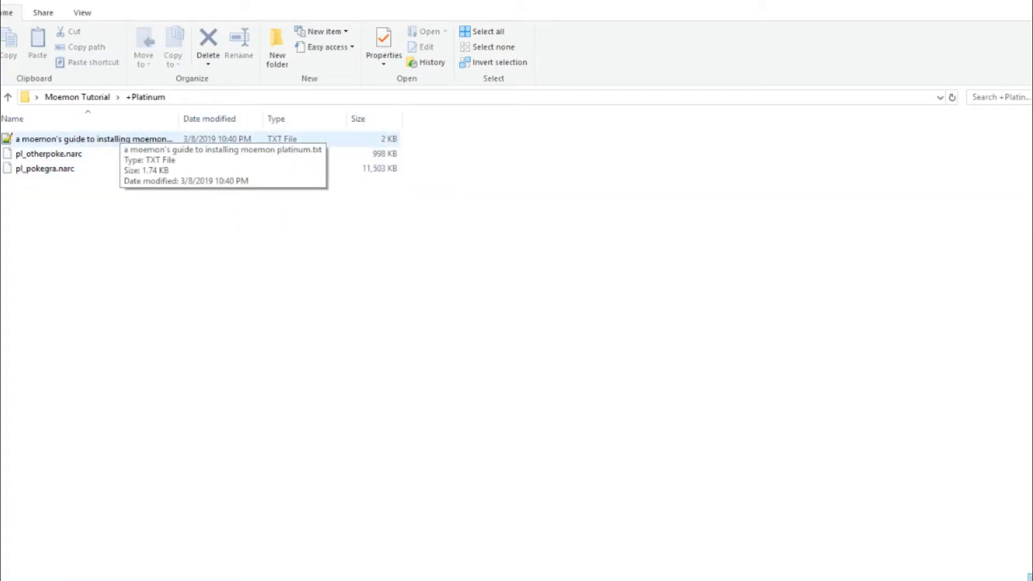
click(8, 97)
double_click(35, 154)
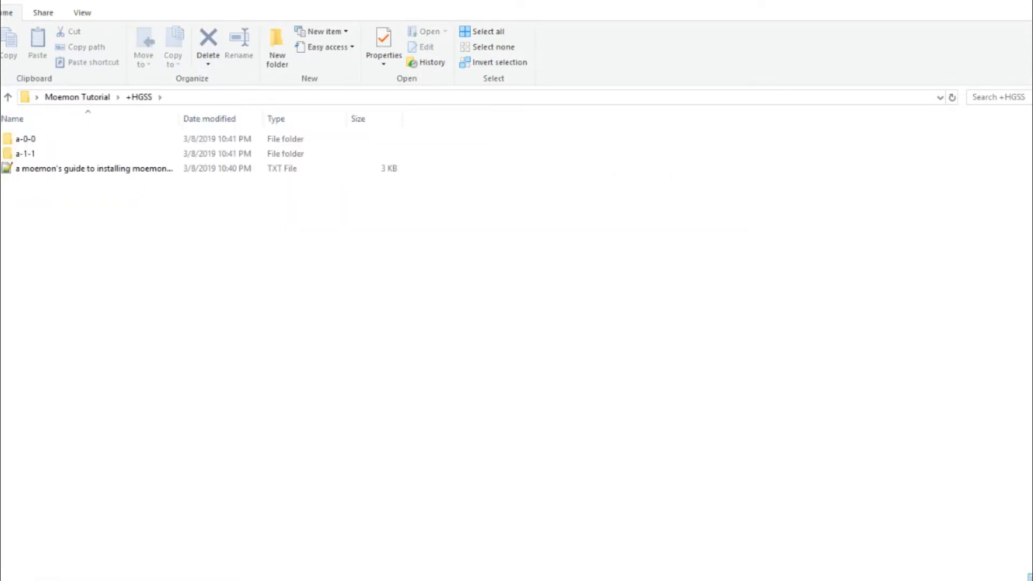
key(alt+Left)
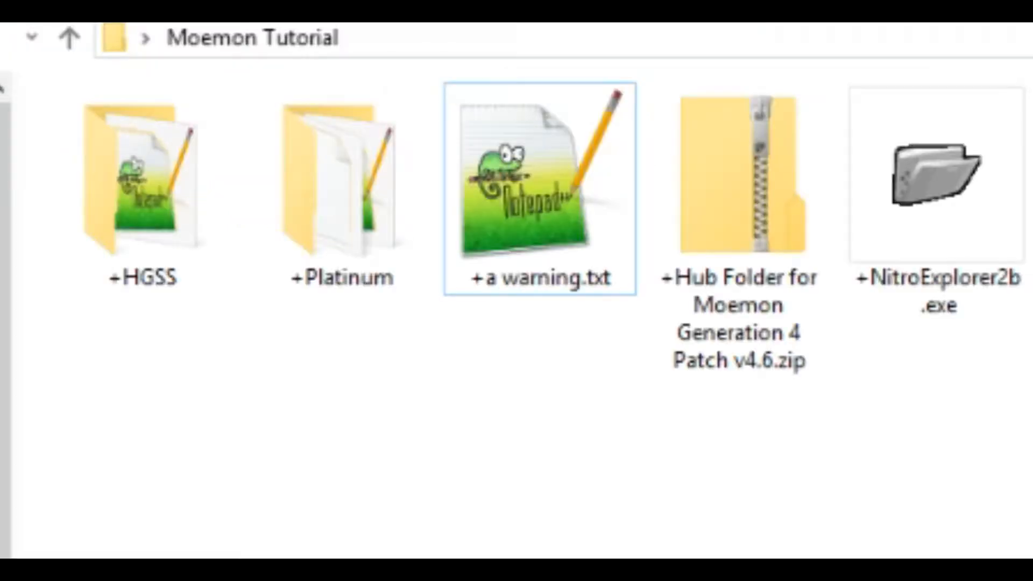
- Launch +NitroExplorer2b.exe from the Moemon Tutorial folder and load the ROM Moemon Platinum Dummy Copy.nds
click(937, 183)
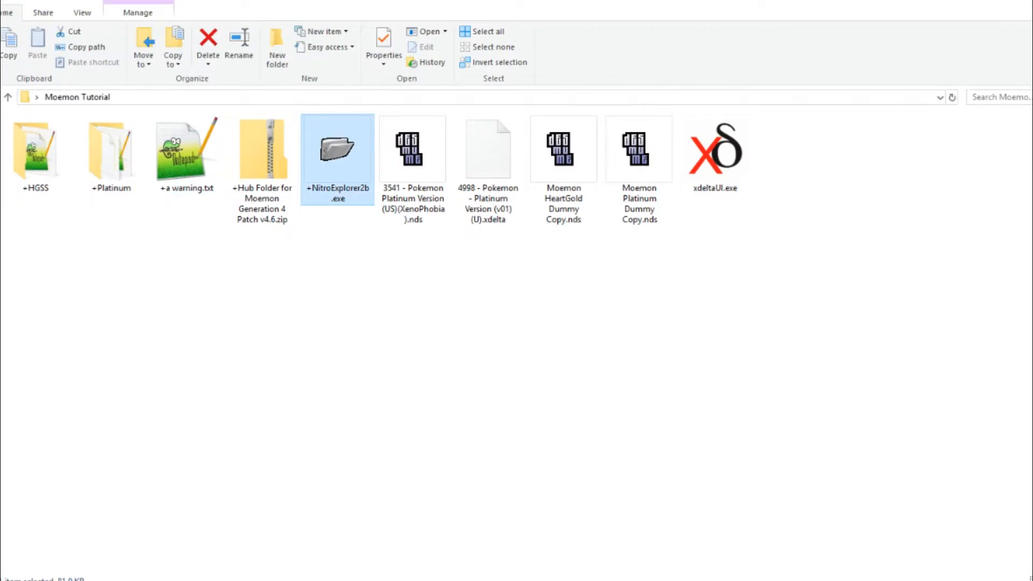
drag(102, 72, 546, 166)
click(499, 186)
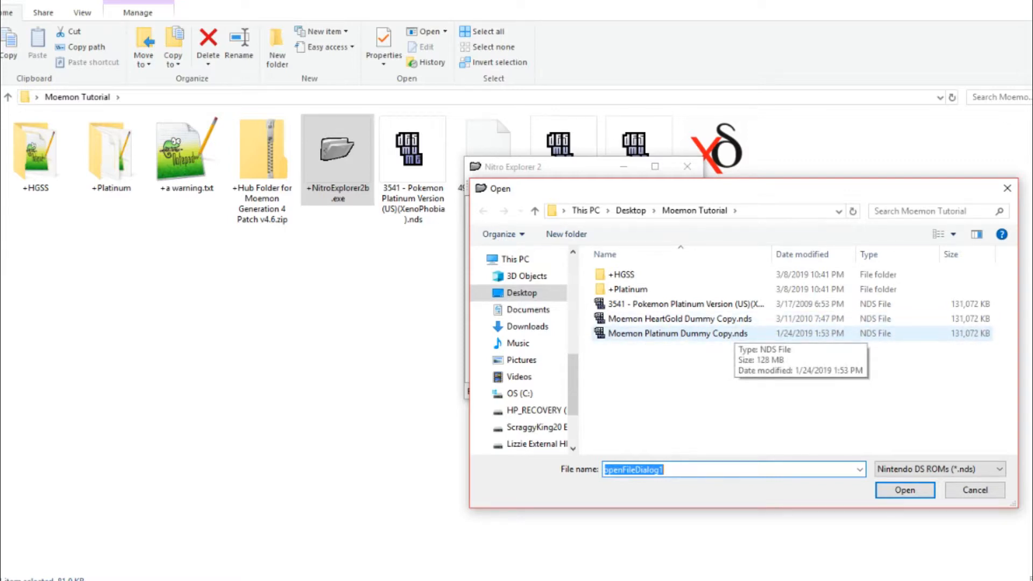
double_click(735, 334)
mouse_move(696, 290)
mouse_down()
mouse_move(696, 318)
mouse_move(696, 290)
mouse_up()
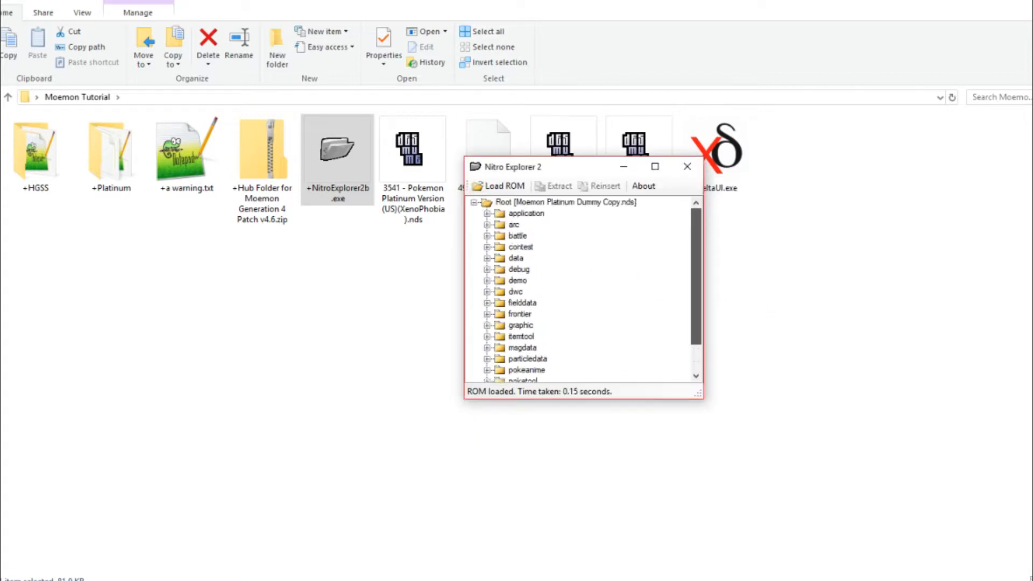
- Open the Moemon Platinum installation guide text file in the +Platinum folder and read its instructions
double_click(111, 154)
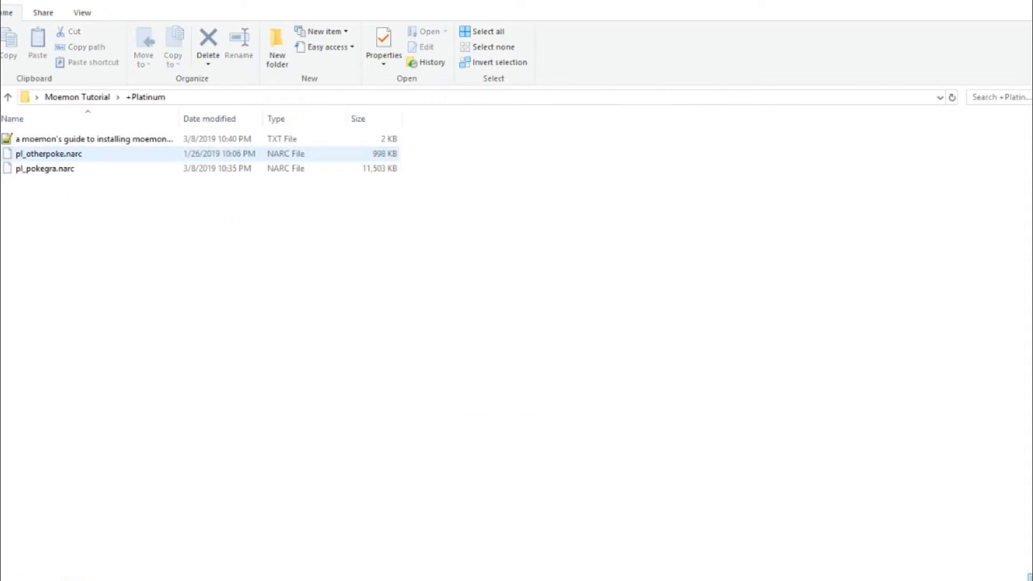
click(111, 140)
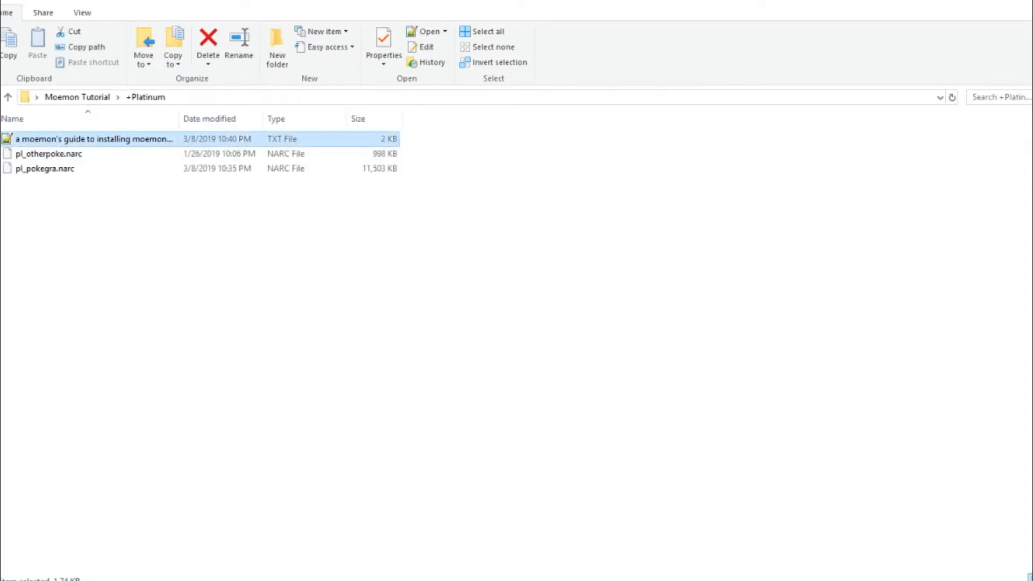
double_click(111, 140)
drag(104, 196, 2, 128)
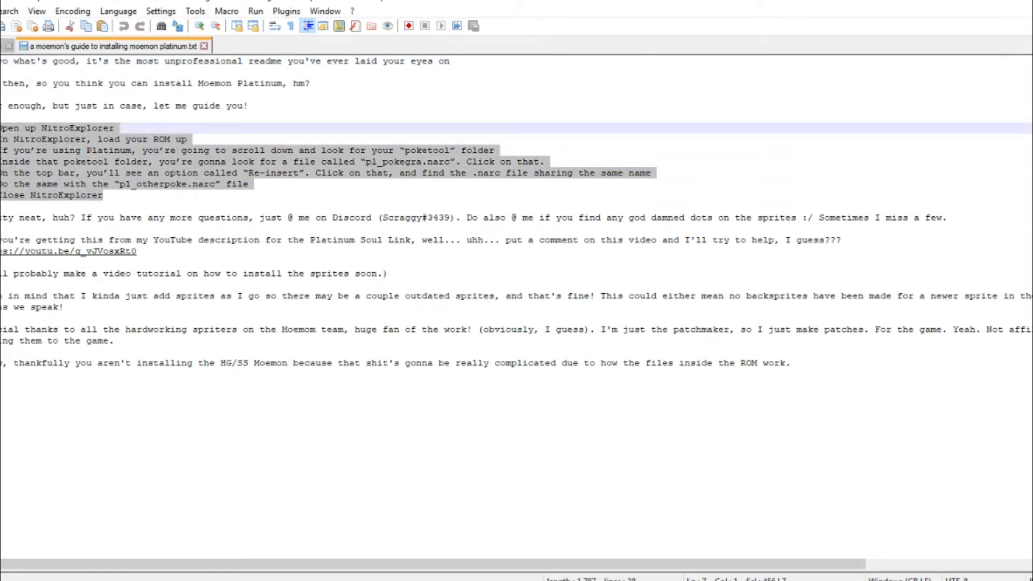
drag(791, 364, 2, 218)
click(265, 274)
click(774, 241)
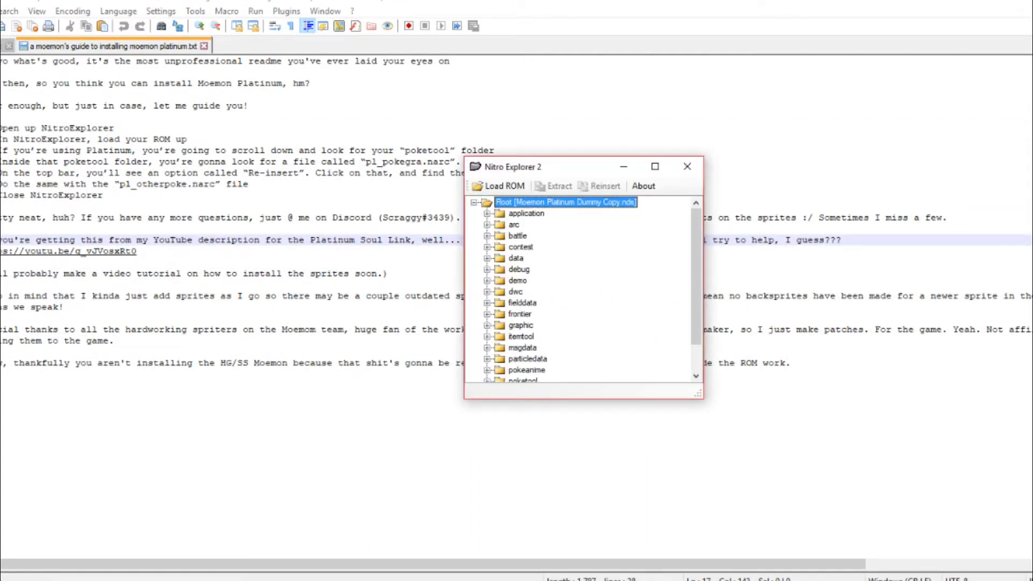
- Reinsert pl_pokegra.narc in the ROM's poketool/pokegra folder, using the file of the same name from the +Platinum folder
scroll(581, 288, down, 1)
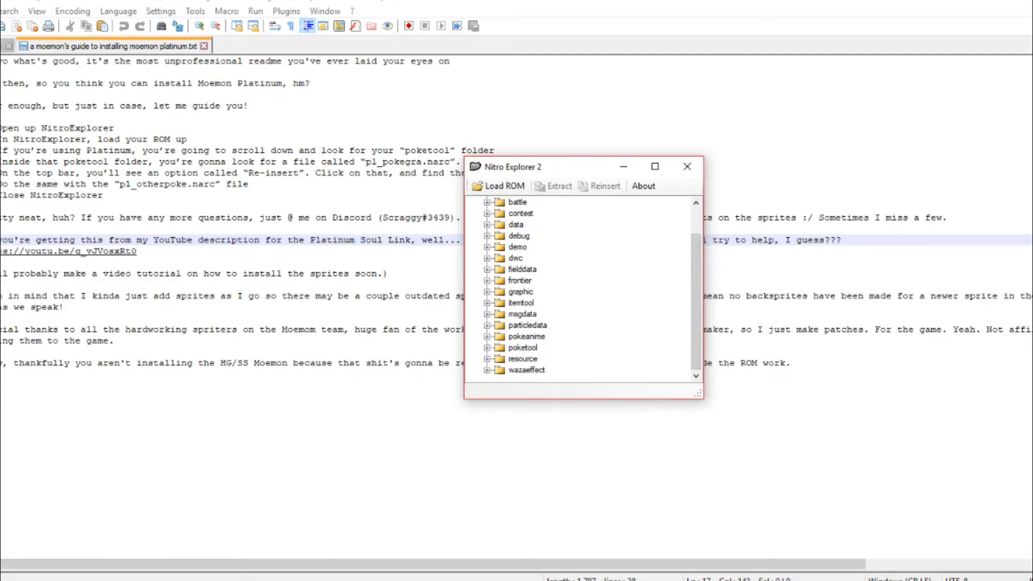
click(487, 347)
scroll(487, 348, down, 1)
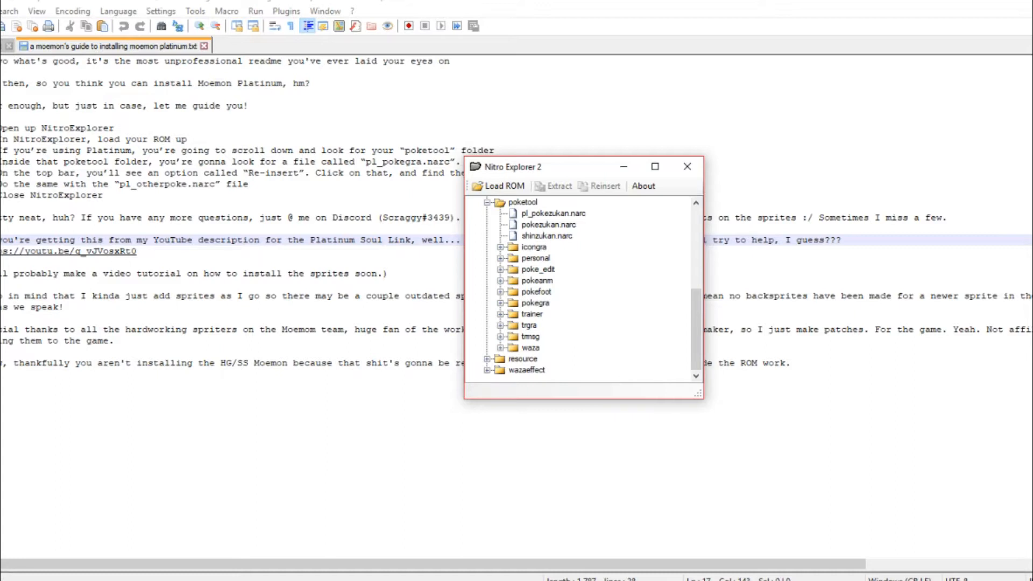
click(500, 303)
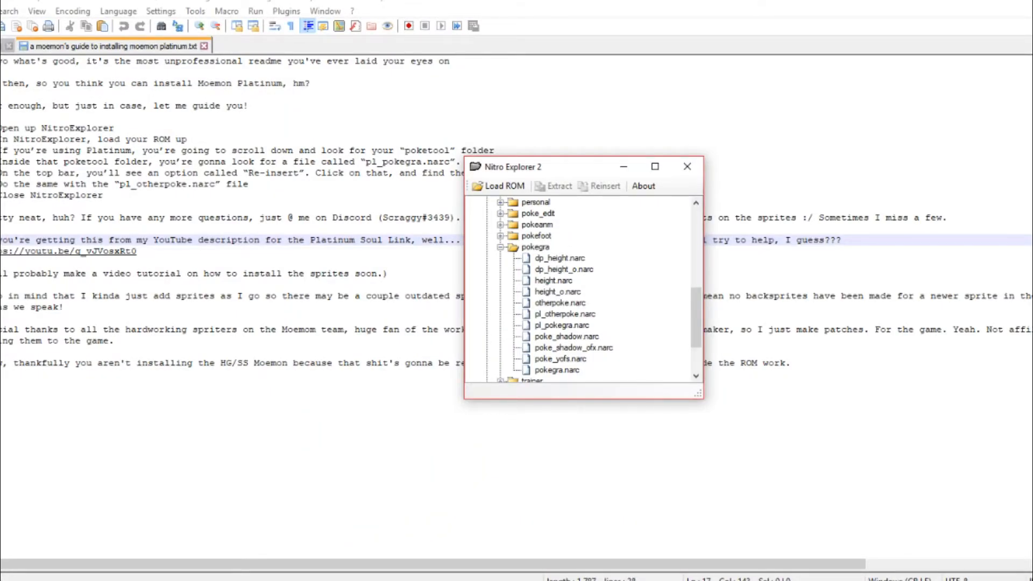
click(563, 325)
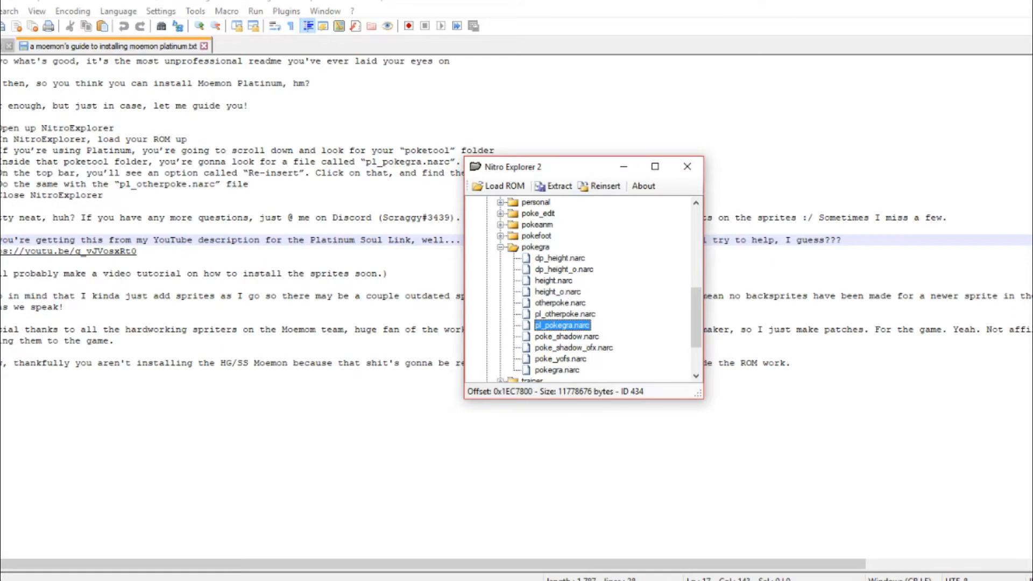
click(600, 186)
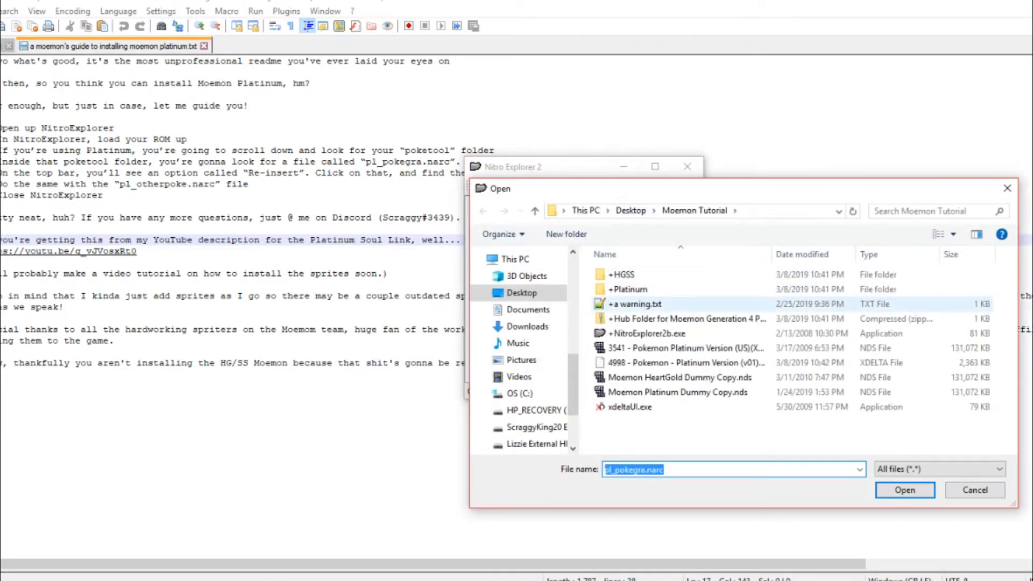
double_click(627, 289)
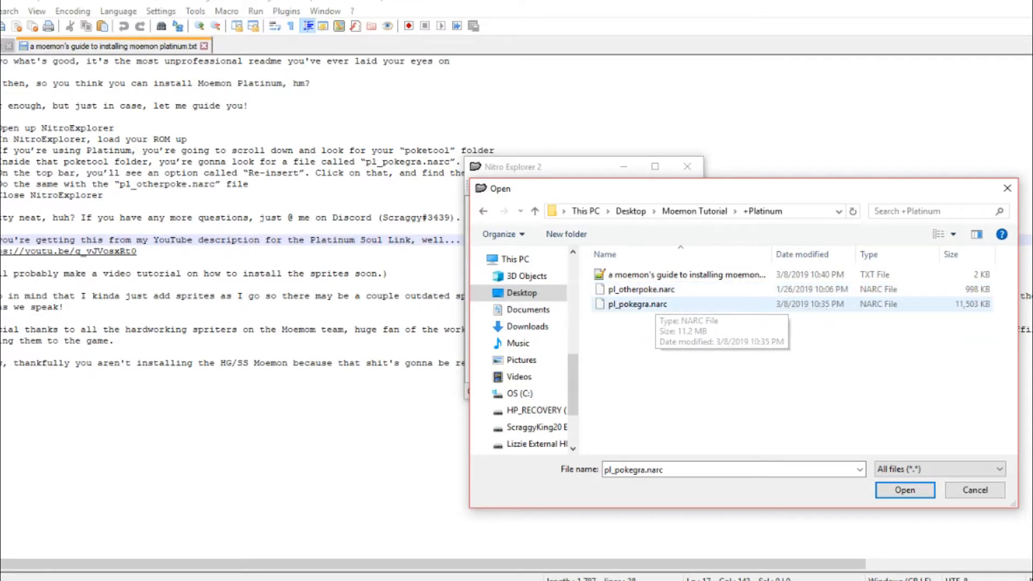
double_click(640, 304)
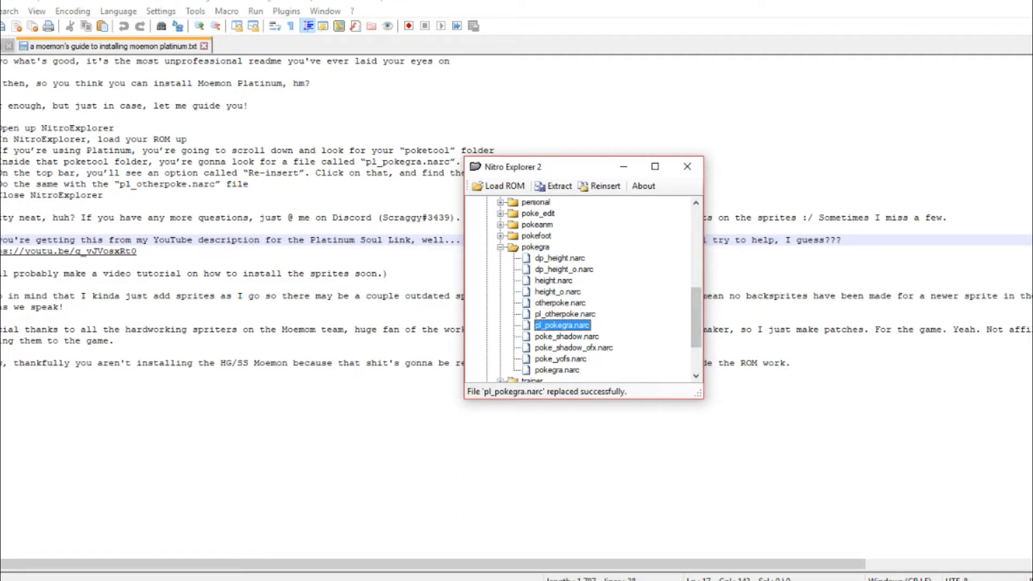
- Reinsert pl_otherpoke.narc in the ROM's pokegra folder with the matching file from the +Platinum folder
click(565, 314)
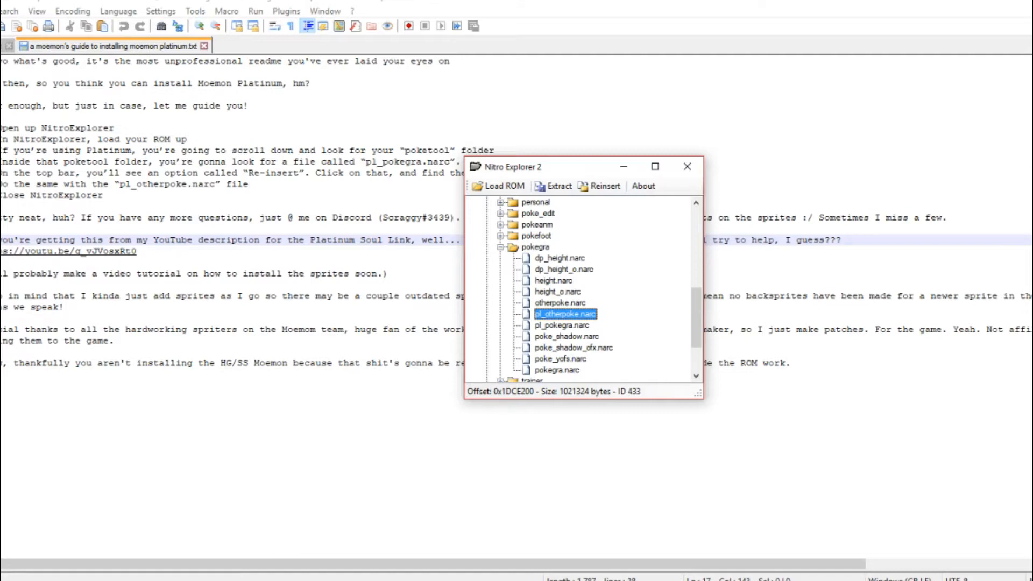
click(600, 186)
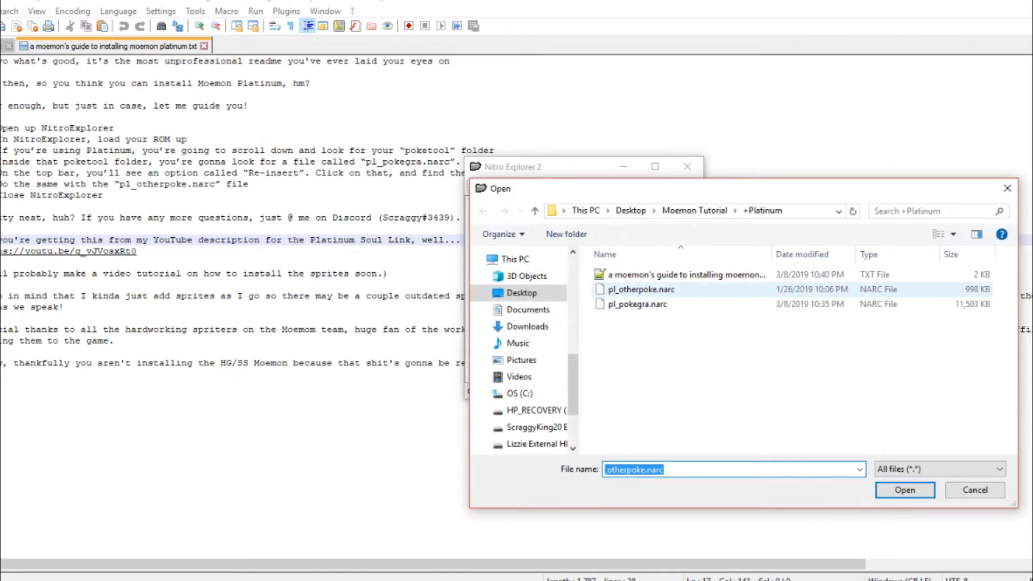
click(646, 289)
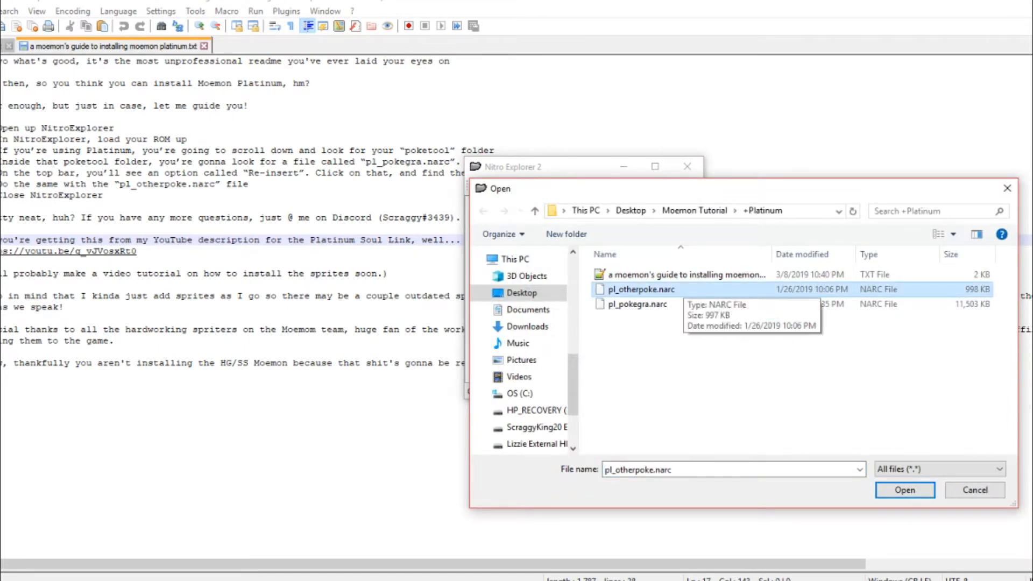
double_click(681, 289)
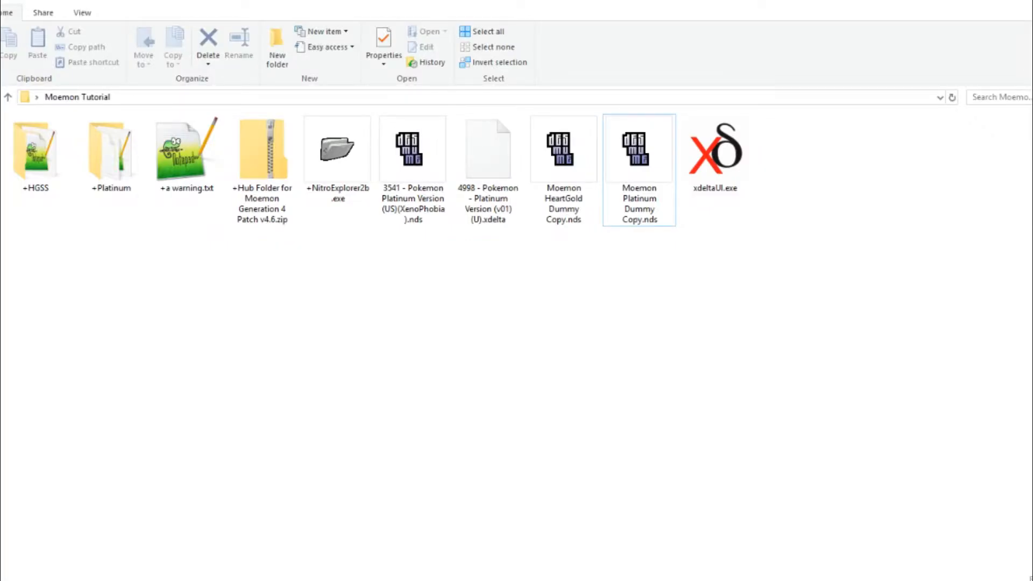
- Examine the a-0-0 and a-1-1 folders inside the +HGSS folder
double_click(35, 156)
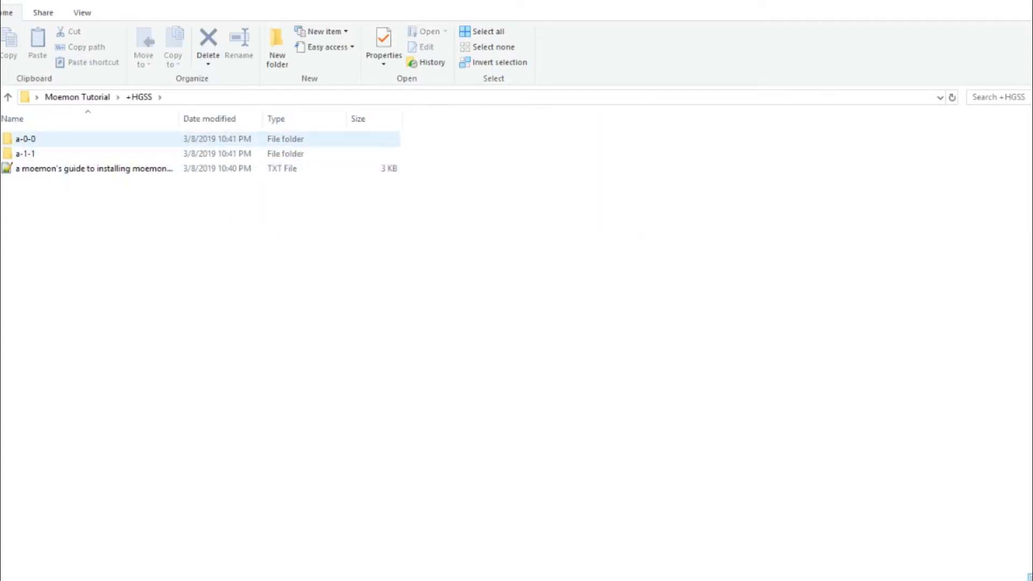
click(73, 139)
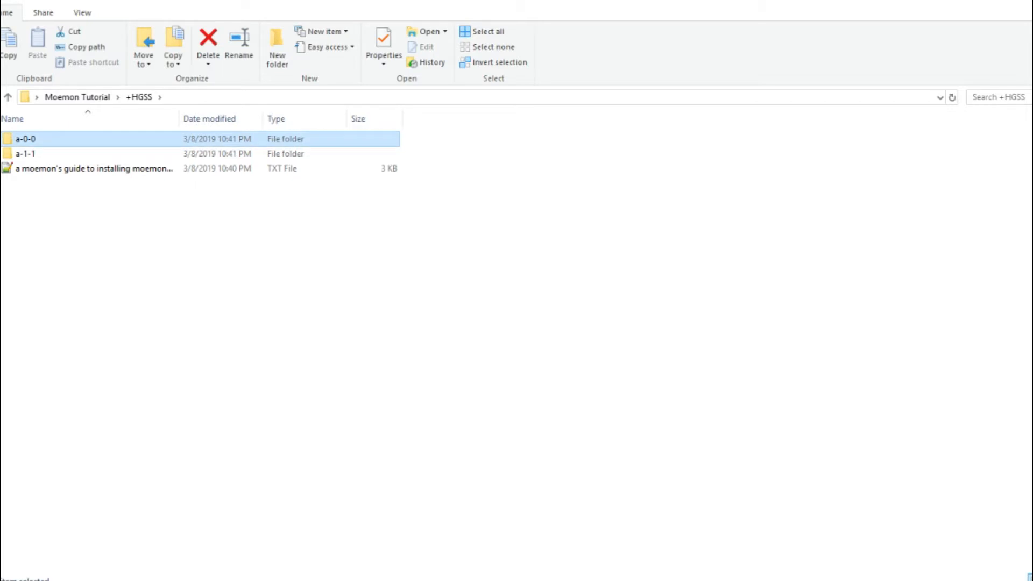
click(73, 154)
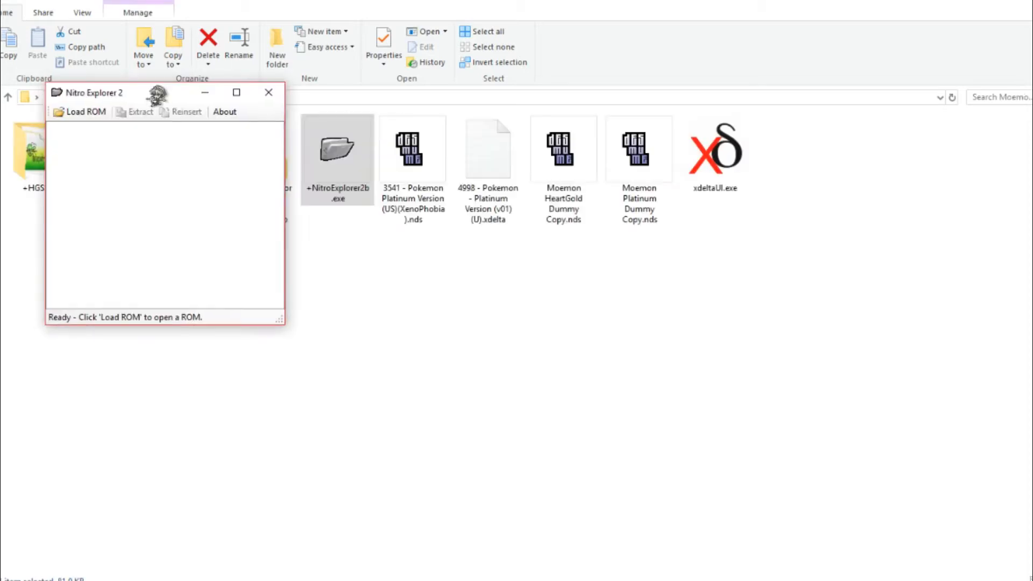
- Load the ROM Moemon HeartGold Dummy Copy.nds from the Moemon Tutorial folder into Nitro Explorer 2
drag(184, 90, 803, 208)
click(700, 228)
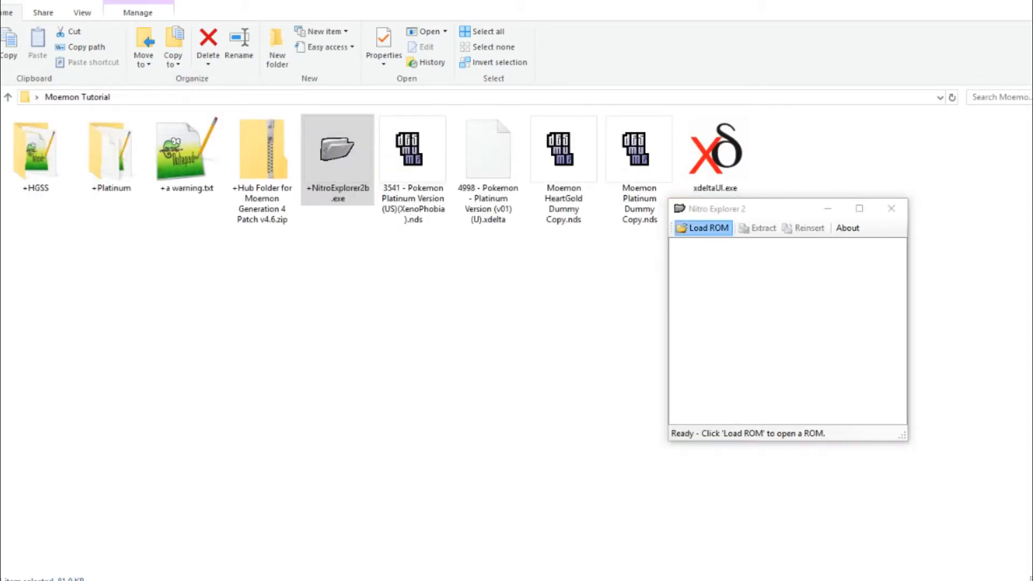
click(732, 253)
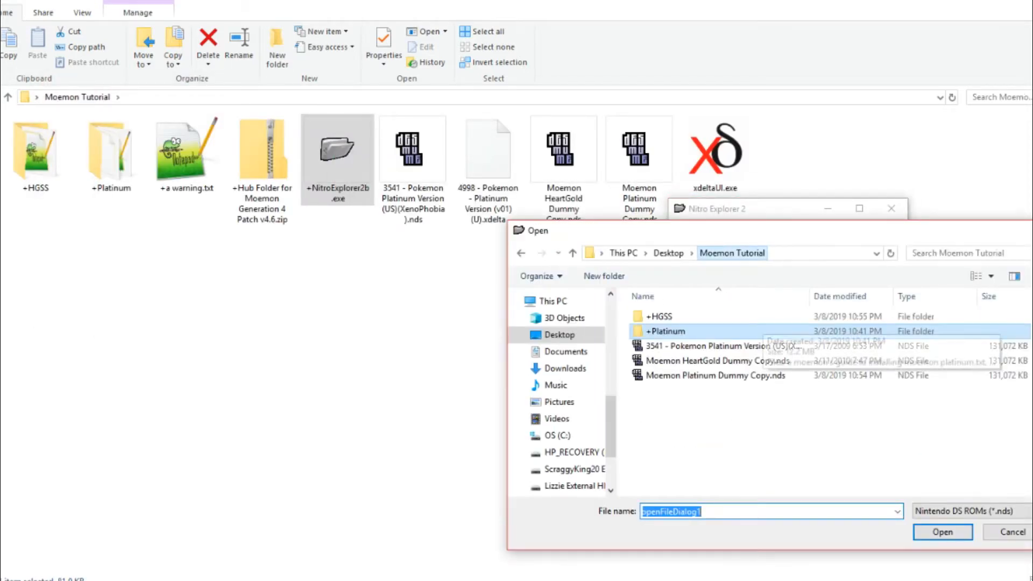
double_click(695, 361)
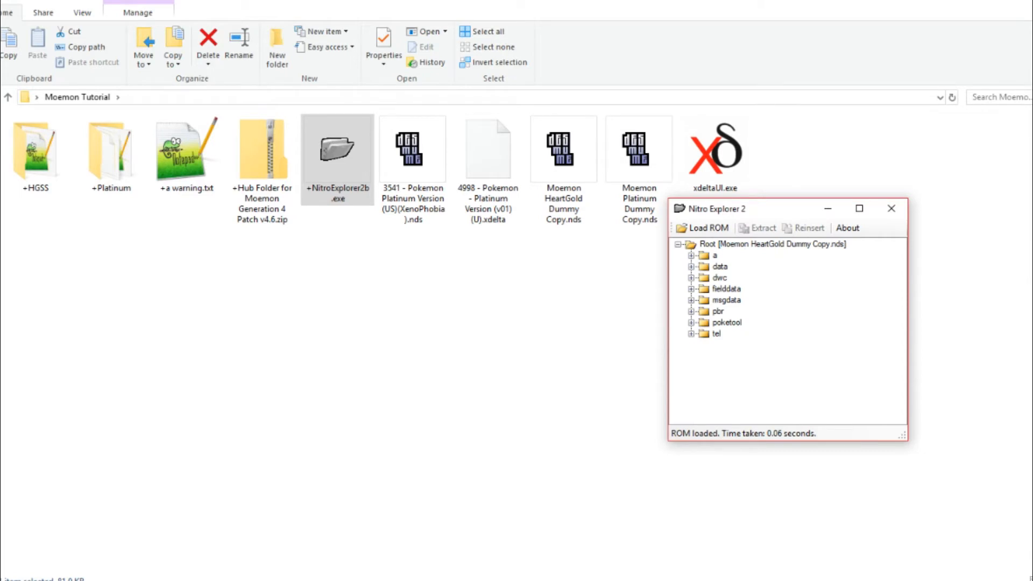
drag(783, 208, 742, 195)
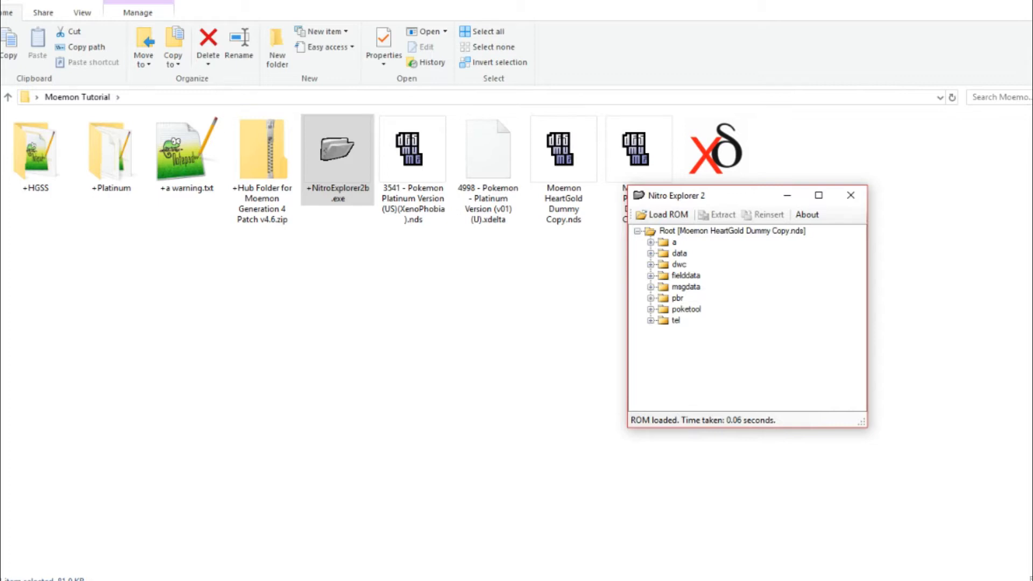
- Reinsert file 4 in the ROM's a/0/0 folder, using 4.narc from the a-0-0 folder inside +HGSS
click(650, 242)
click(664, 254)
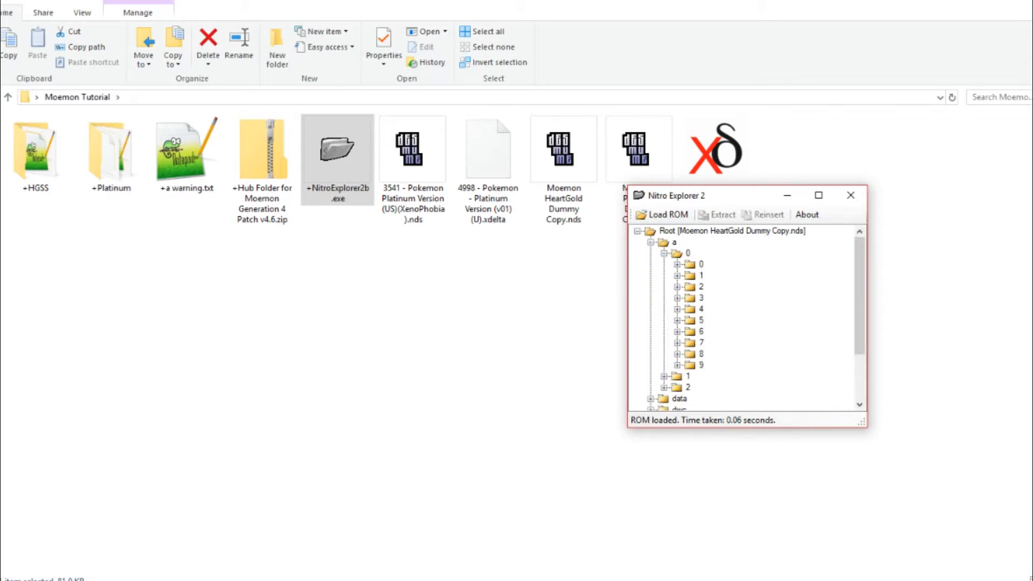
click(677, 264)
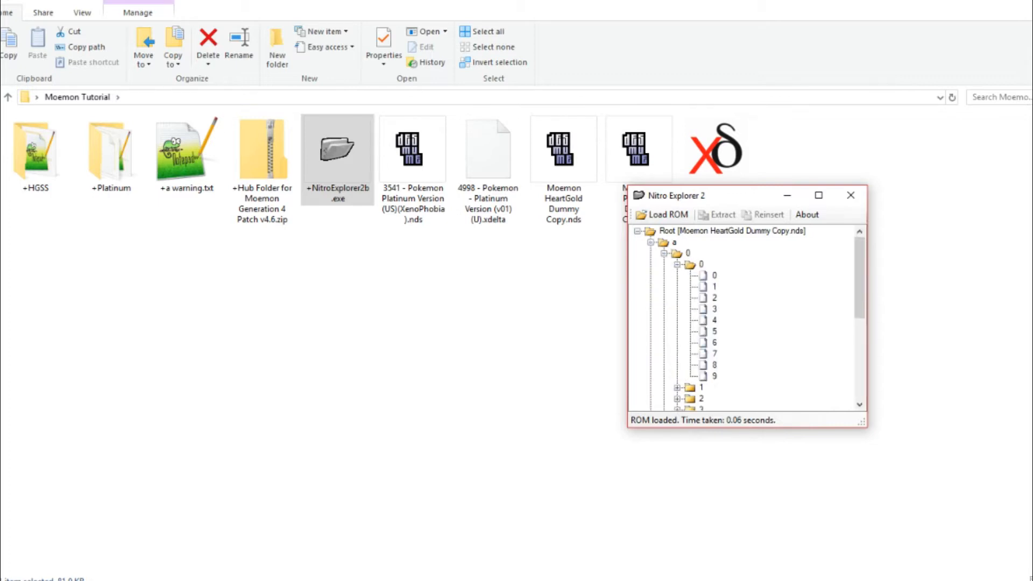
click(715, 321)
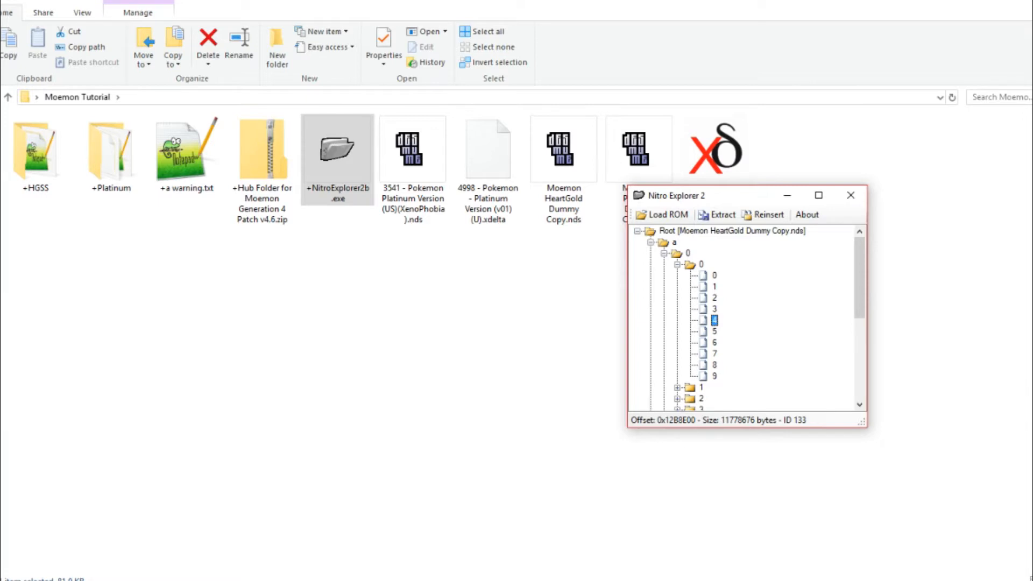
click(764, 215)
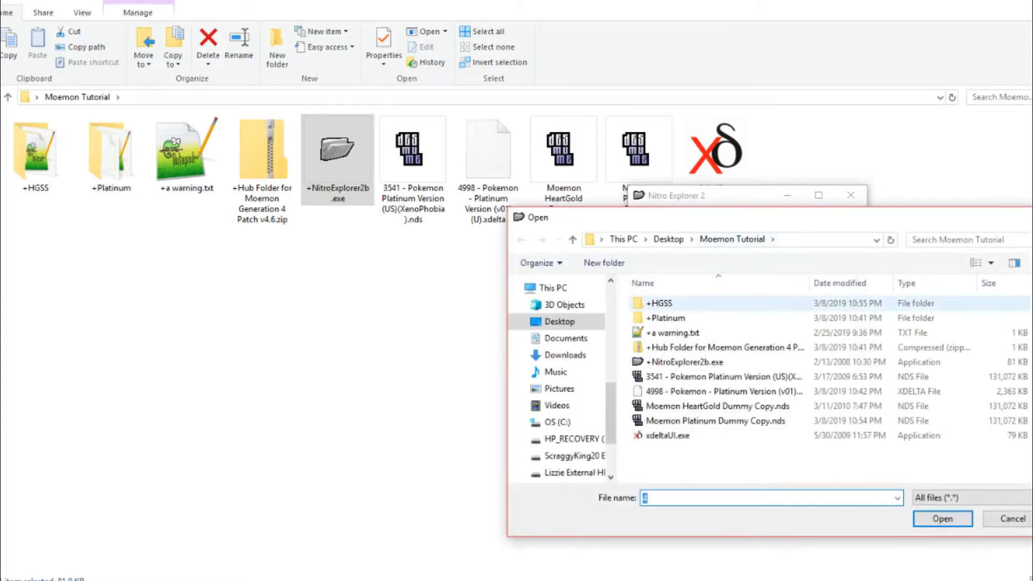
double_click(659, 304)
drag(753, 217, 753, 263)
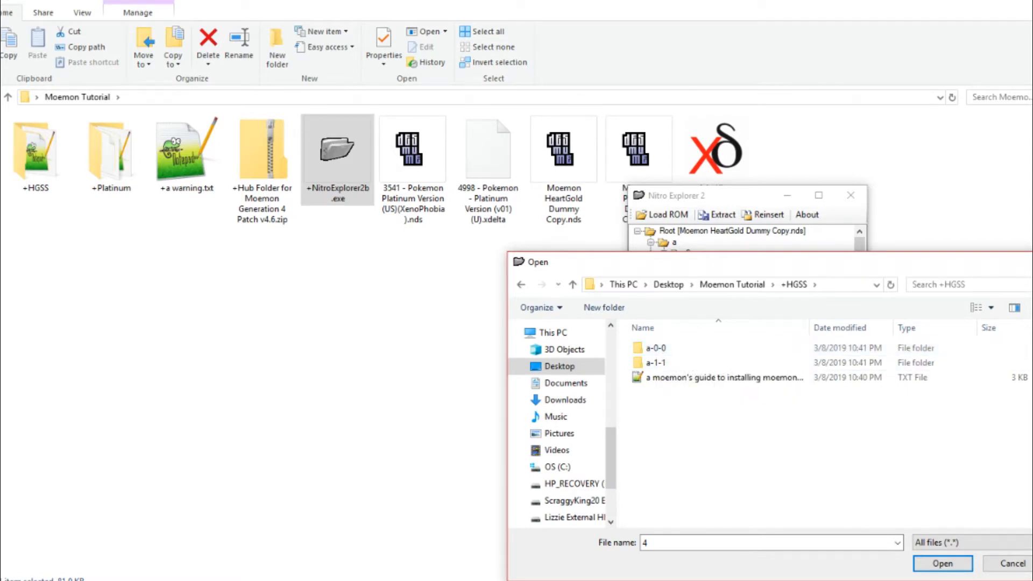
drag(746, 254, 705, 255)
double_click(614, 347)
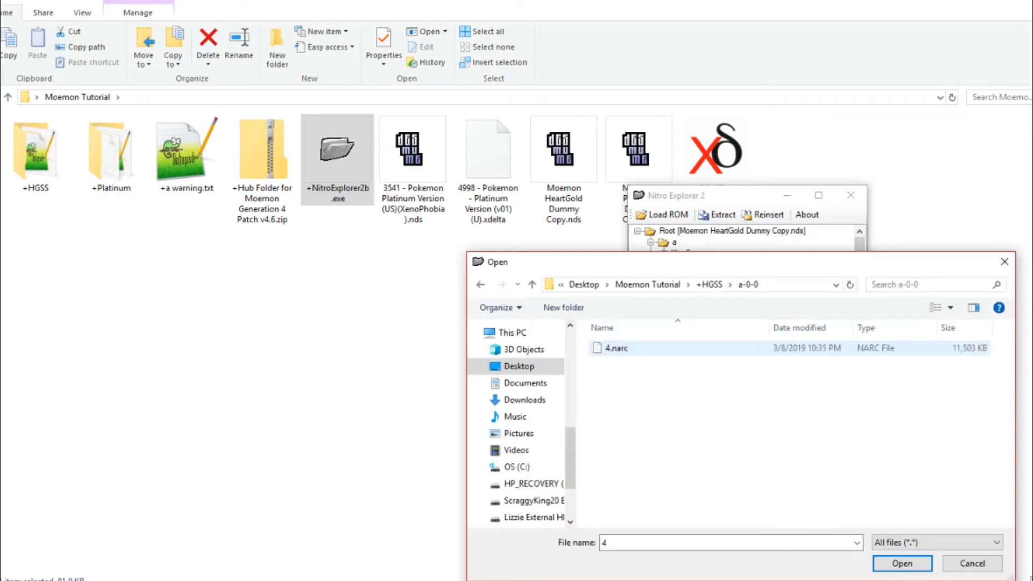
double_click(617, 348)
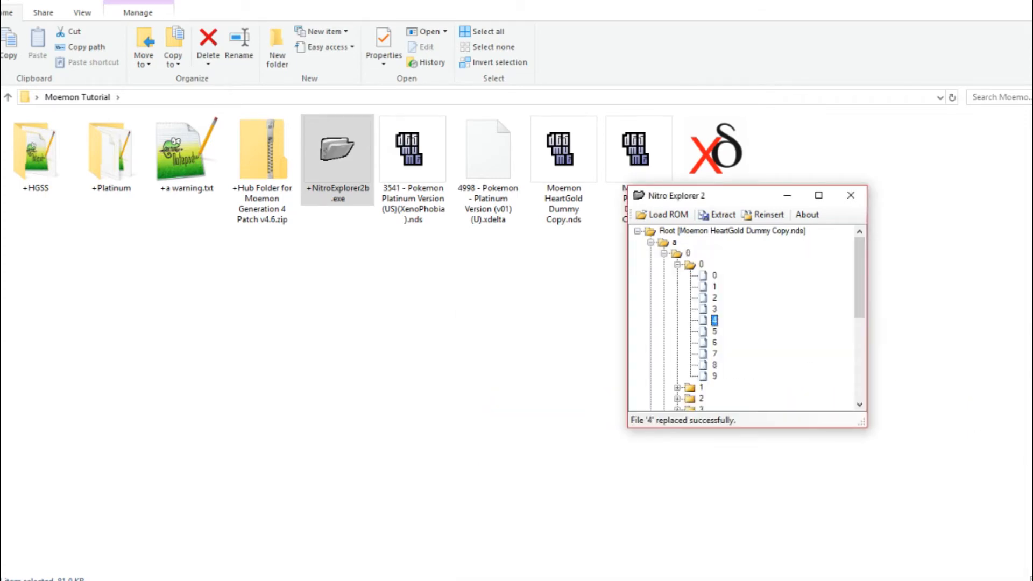
- Reinsert file 4 in the ROM's a/1/1 folder, using 4.narc from the a-1-1 folder inside +HGSS
click(678, 265)
click(664, 253)
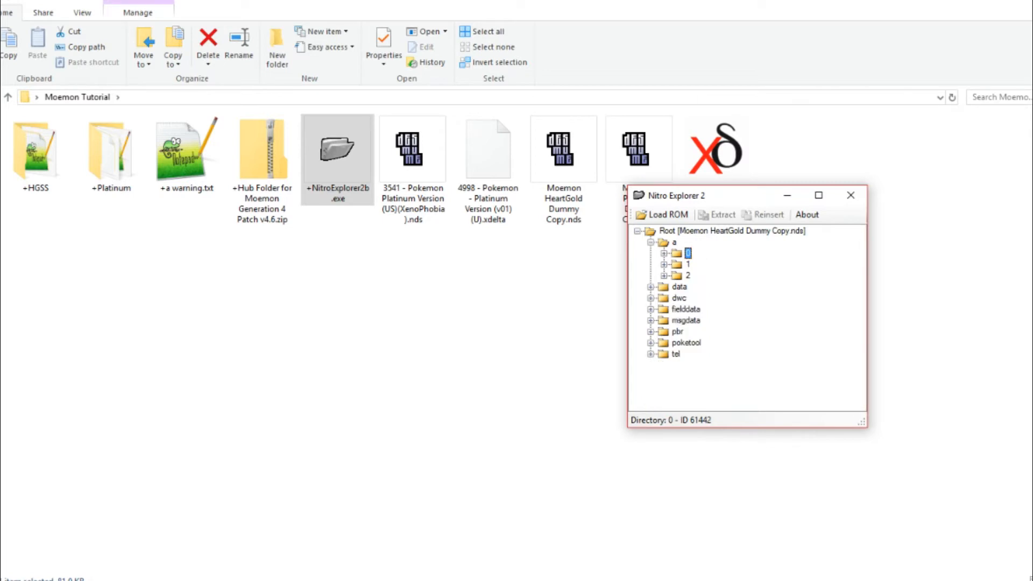
click(664, 264)
click(677, 287)
drag(860, 279, 860, 289)
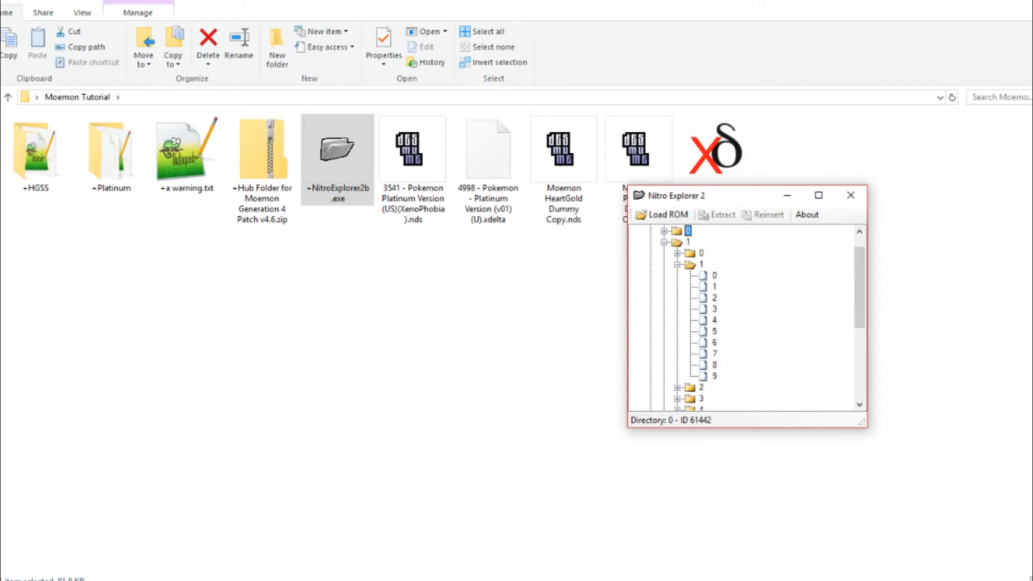
click(715, 319)
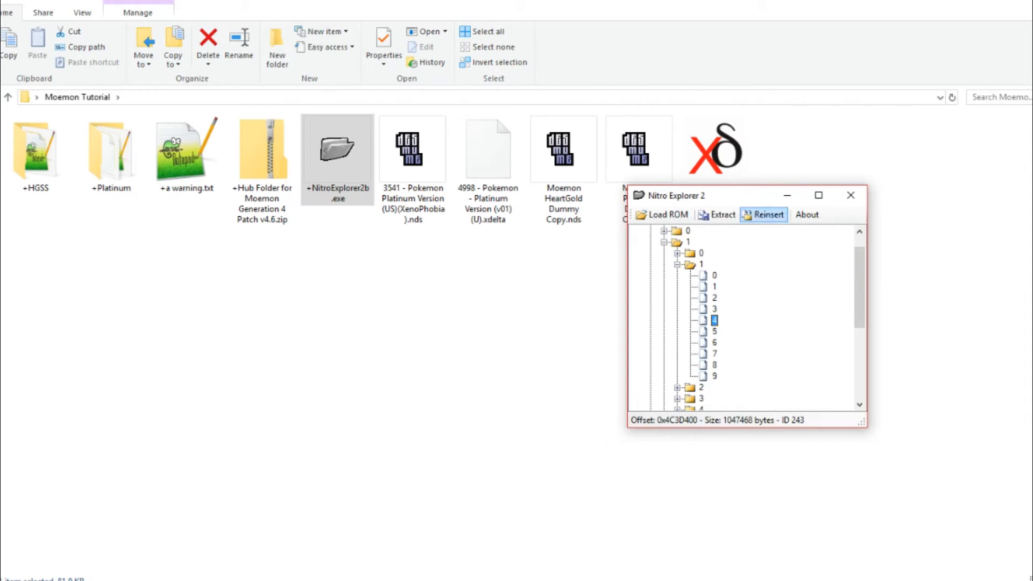
click(767, 214)
click(710, 284)
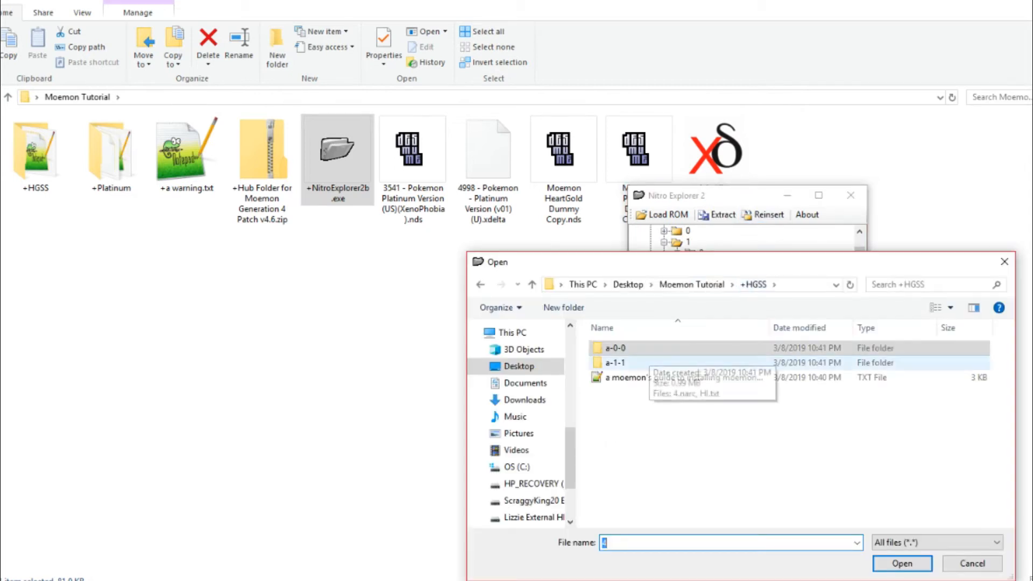
drag(699, 261, 700, 352)
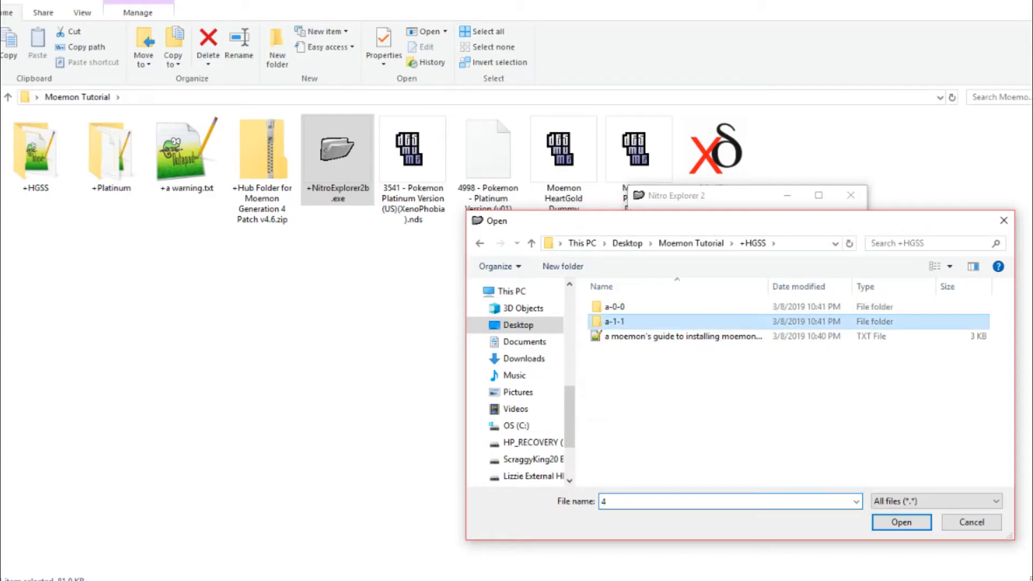
double_click(619, 321)
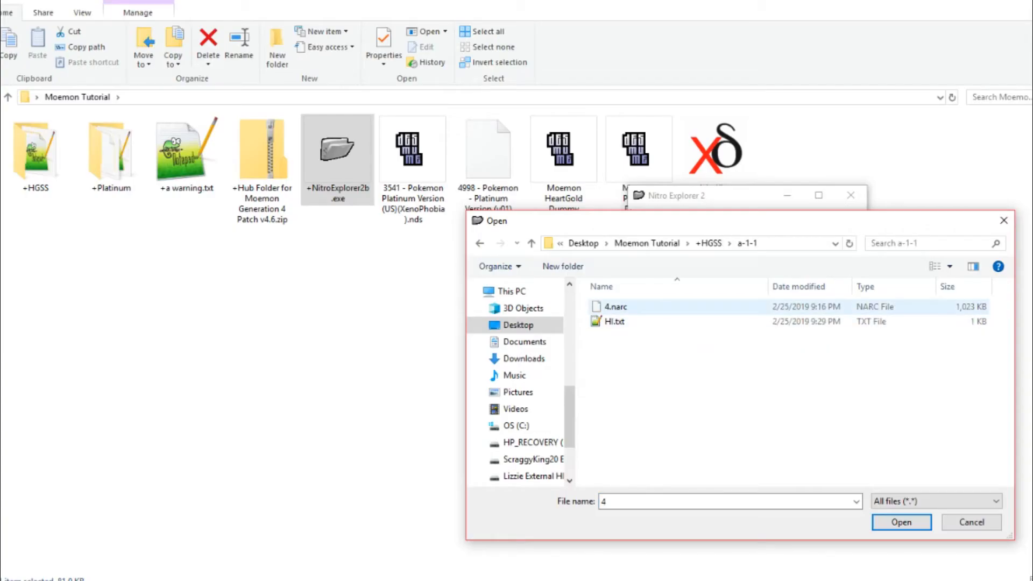
click(615, 306)
double_click(616, 306)
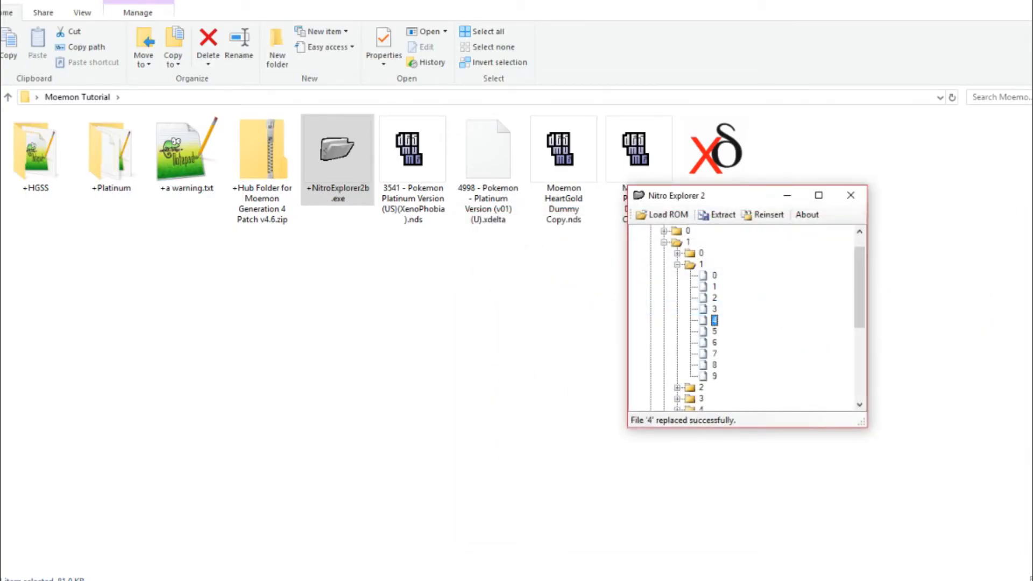
scroll(742, 318, down, 1)
scroll(742, 317, up, 2)
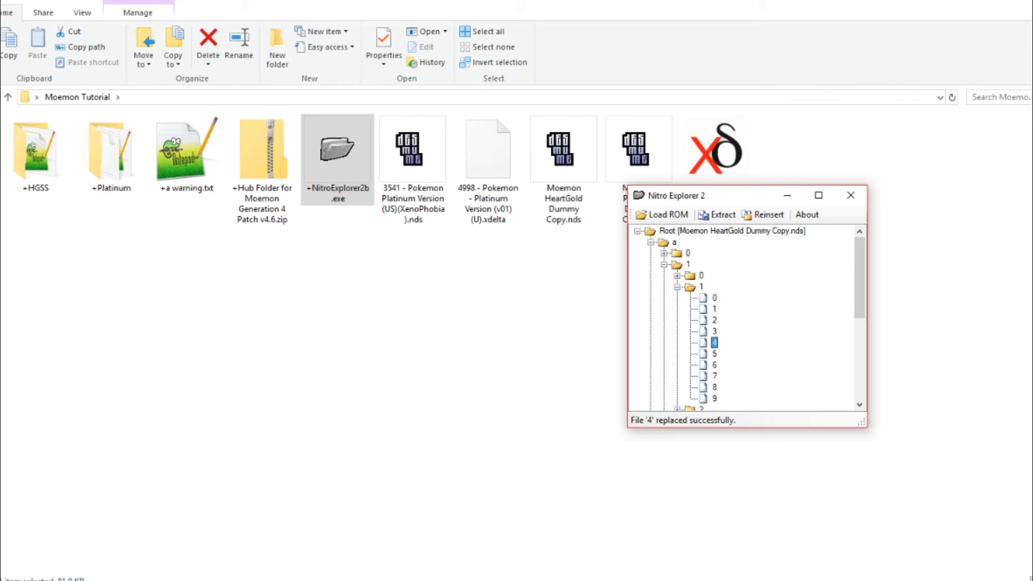
- Run the patched HeartGold ROM in the DeSmuME emulator, advance the introduction dialogue, and examine the starter Pokémon sprites in the Poké Ball selection
click(560, 312)
click(564, 172)
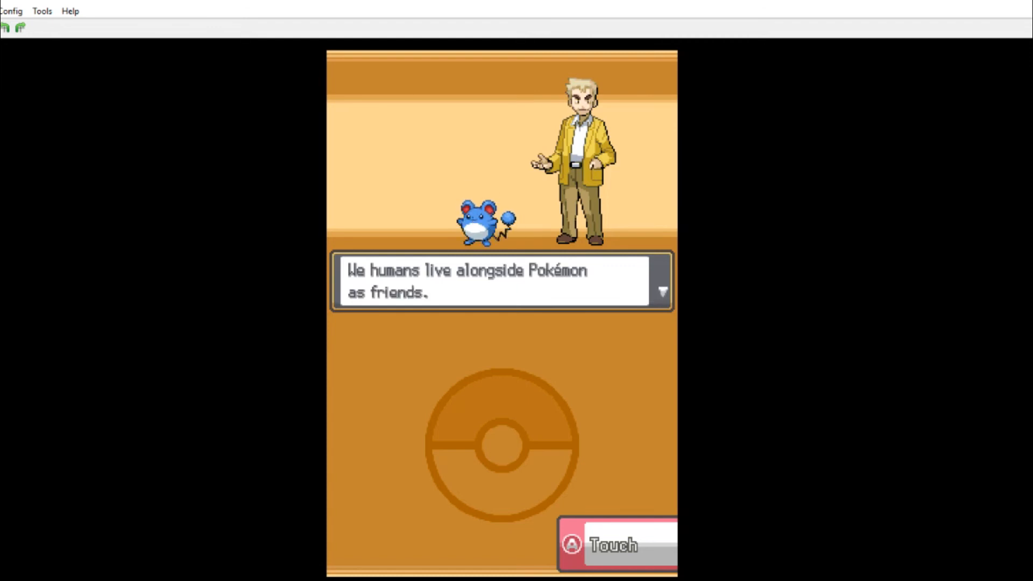
key(x)
key(x)
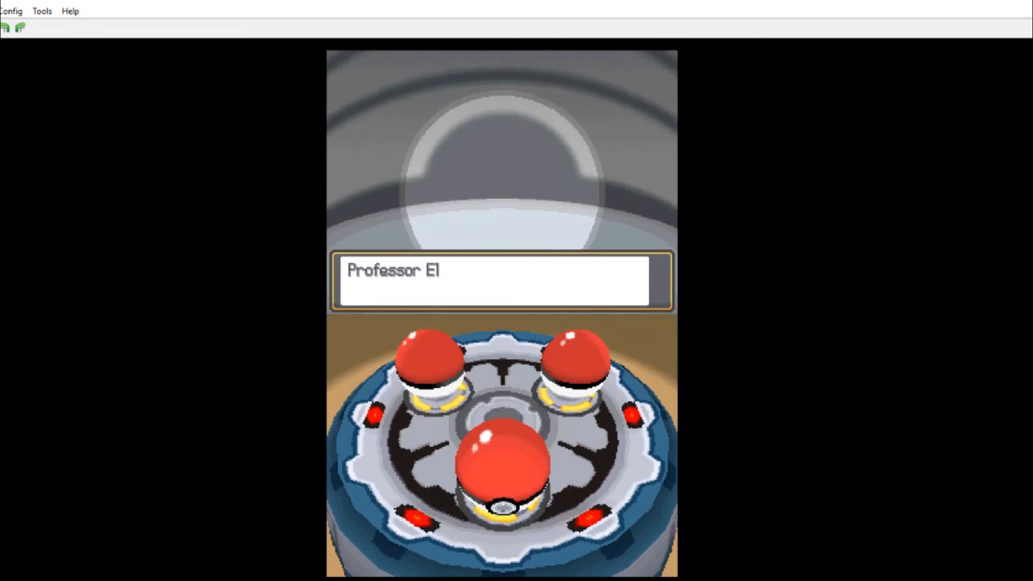
key(x)
key(Left)
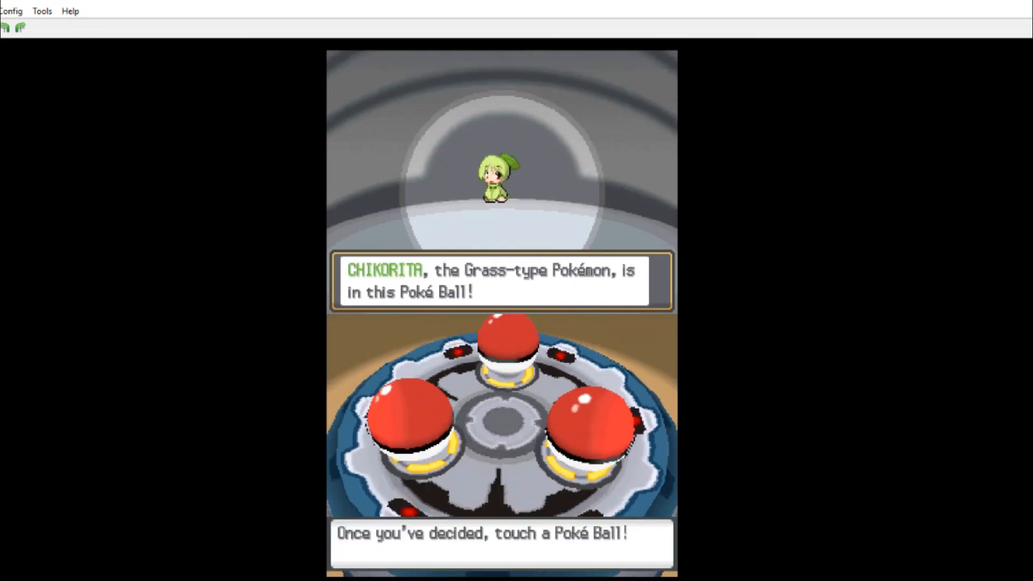
key(Left)
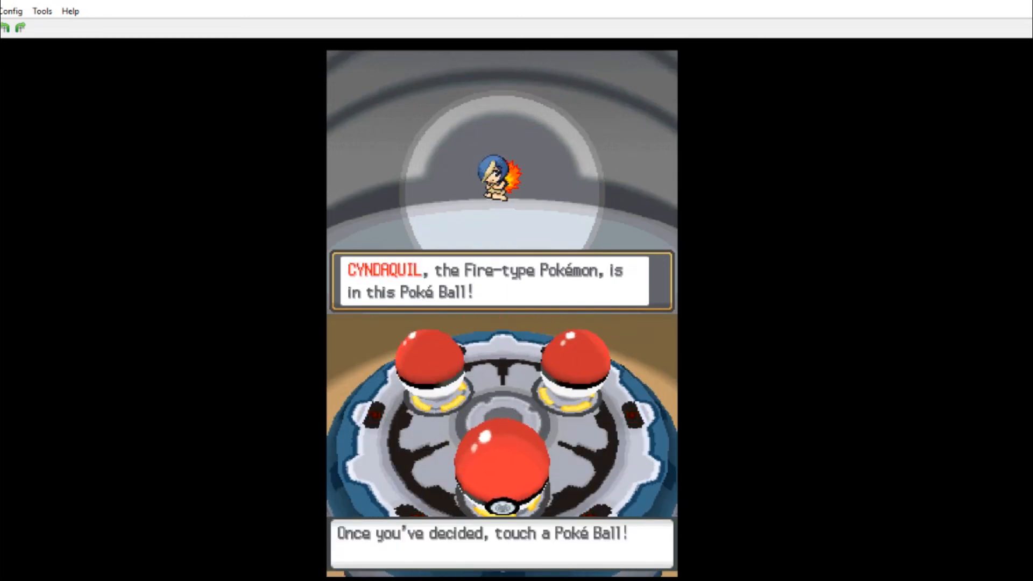